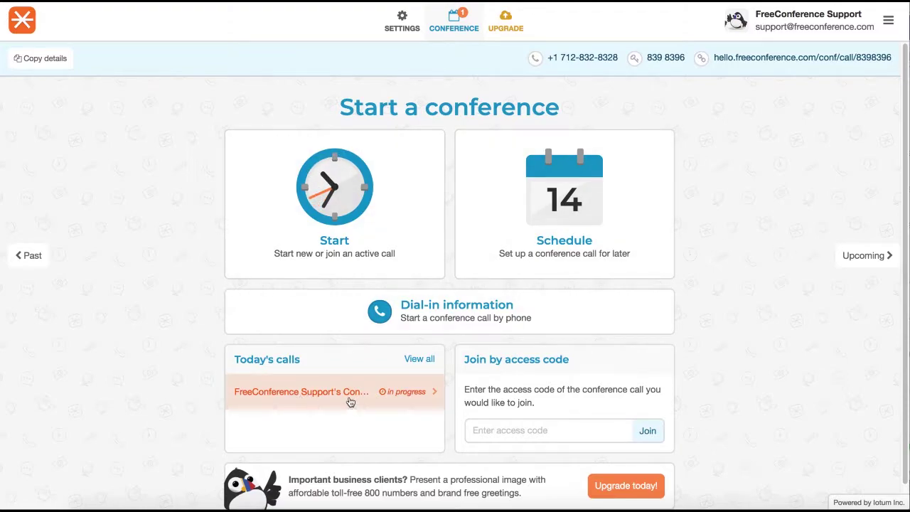
- Start the meeting room and join audio via Internet using the computer's microphone and speakers
{"action": "left_click", "coordinate": [343, 217]}
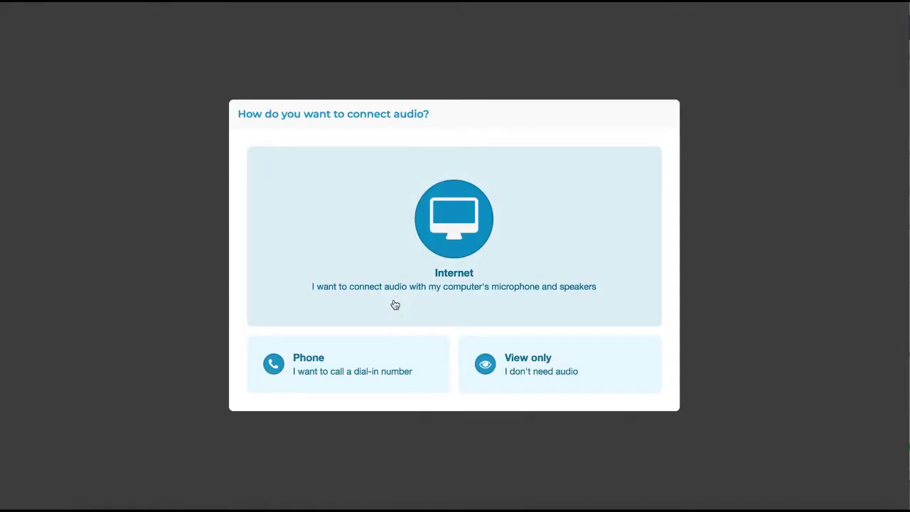
{"action": "left_click", "coordinate": [538, 315]}
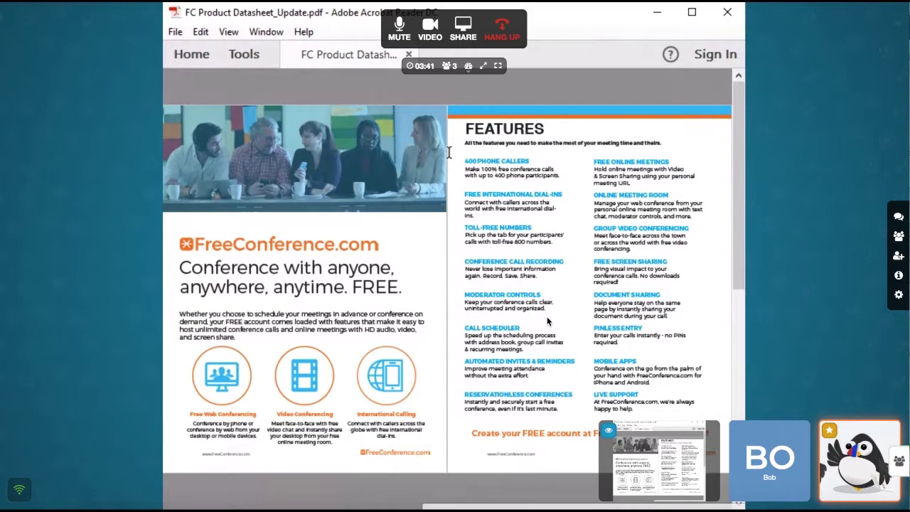
{"action": "mouse_move", "coordinate": [874, 26]}
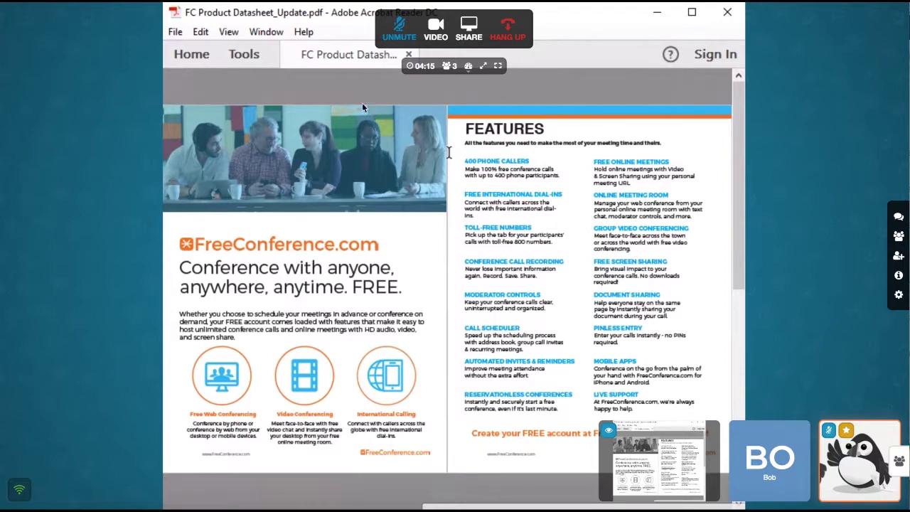
{"action": "left_click", "coordinate": [463, 29]}
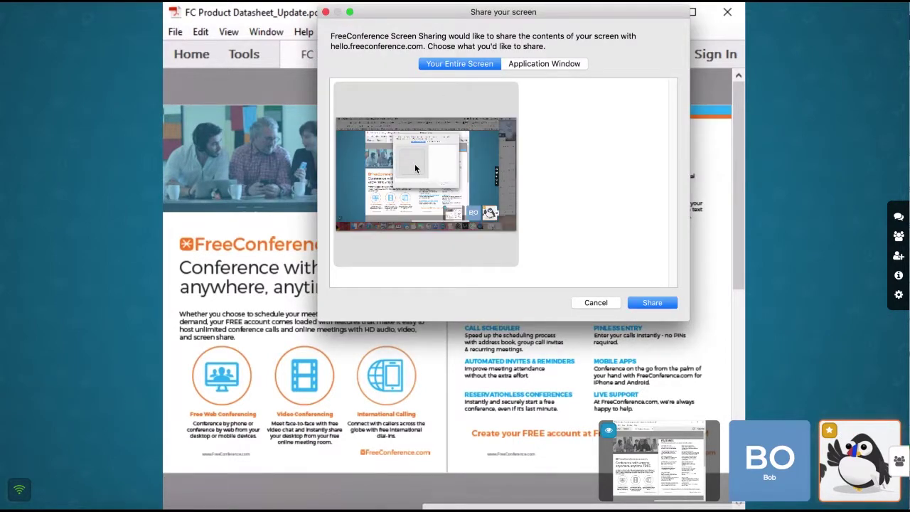
{"action": "left_click", "coordinate": [519, 63]}
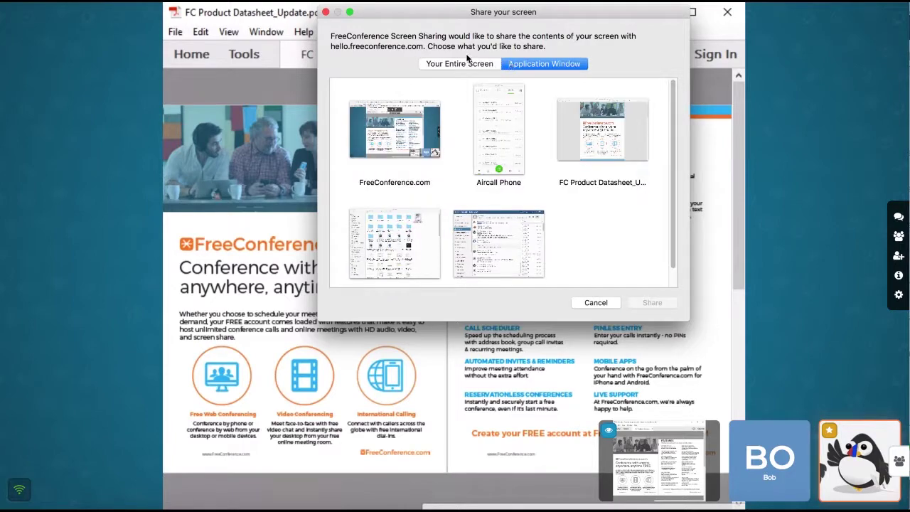
{"action": "left_click", "coordinate": [455, 63]}
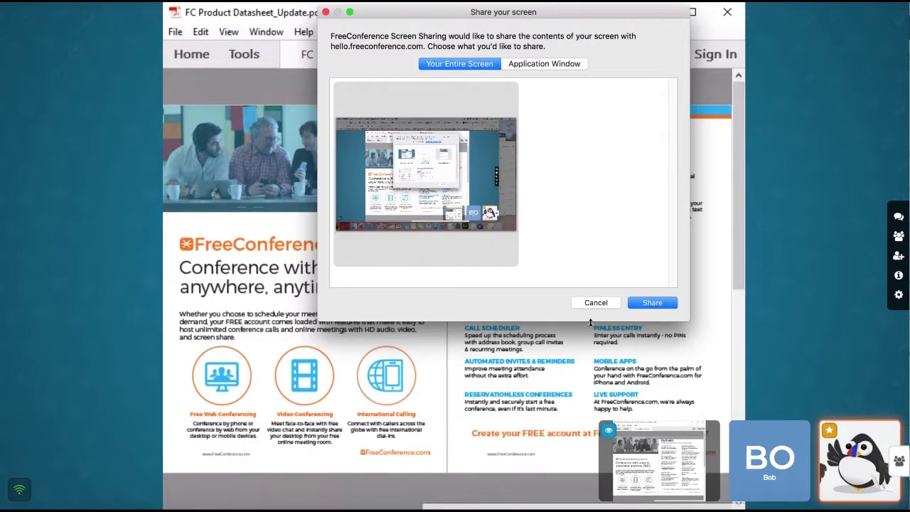
{"action": "left_click", "coordinate": [578, 300]}
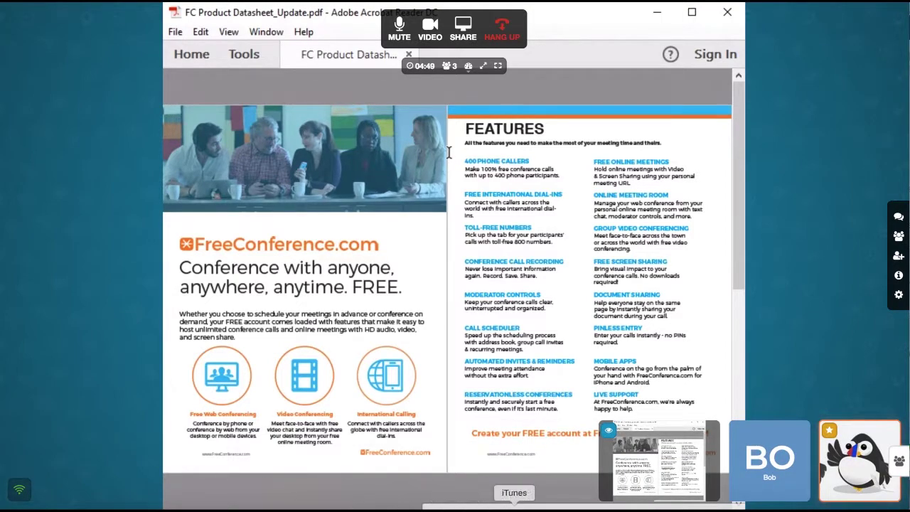
- Show the participants panel with all three attendees, briefly checking the Chat tab
{"action": "left_click", "coordinate": [454, 67]}
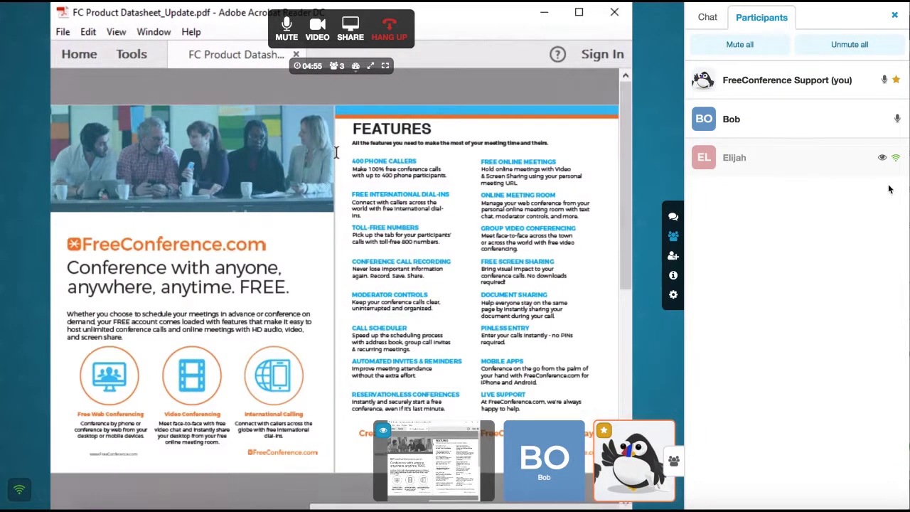
{"action": "left_click", "coordinate": [708, 18]}
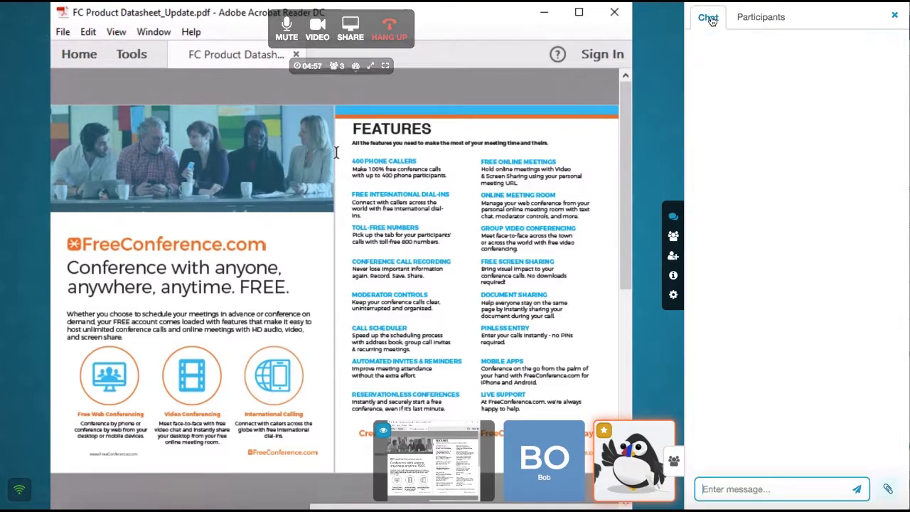
{"action": "left_click", "coordinate": [761, 22]}
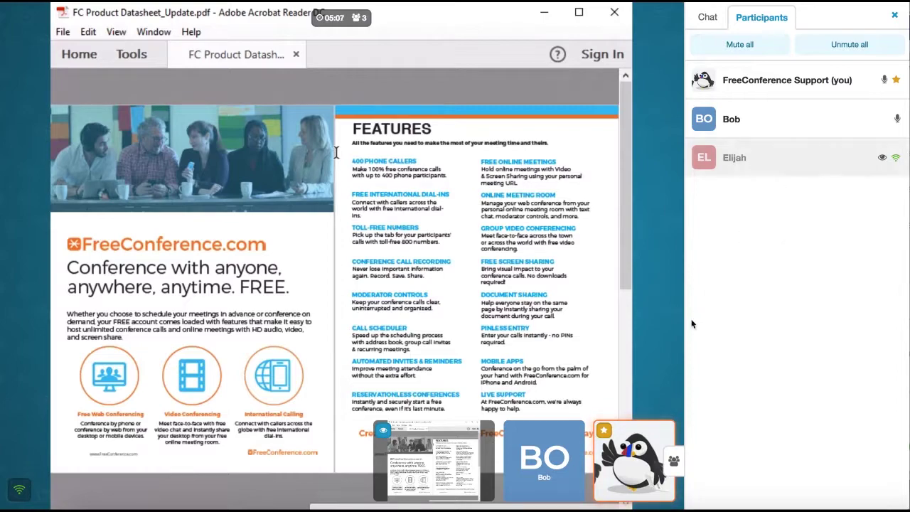
- Hide the participant tiles so the shared datasheet is unobstructed
{"action": "mouse_move", "coordinate": [439, 452]}
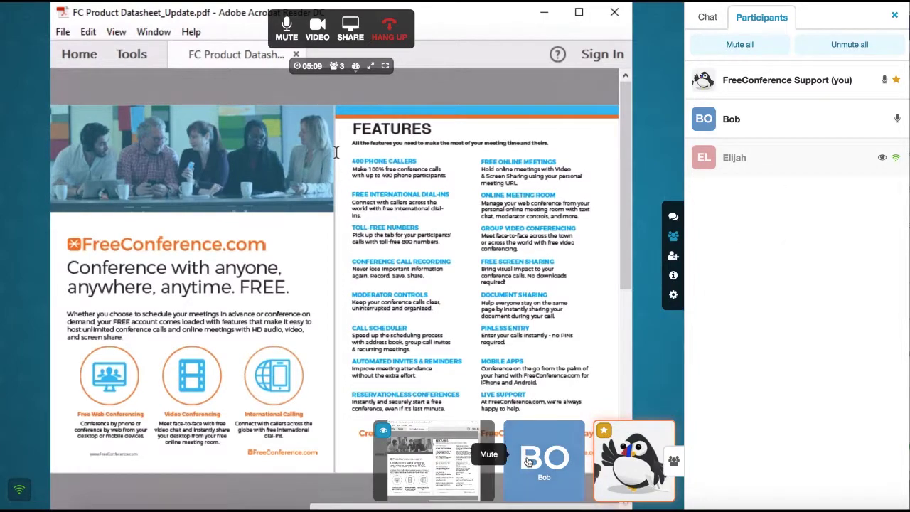
{"action": "mouse_move", "coordinate": [596, 469]}
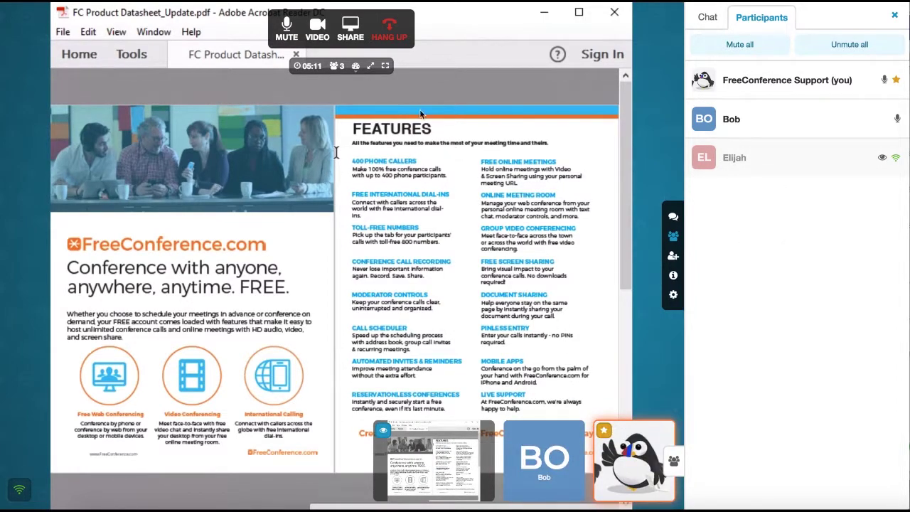
{"action": "left_click", "coordinate": [372, 66]}
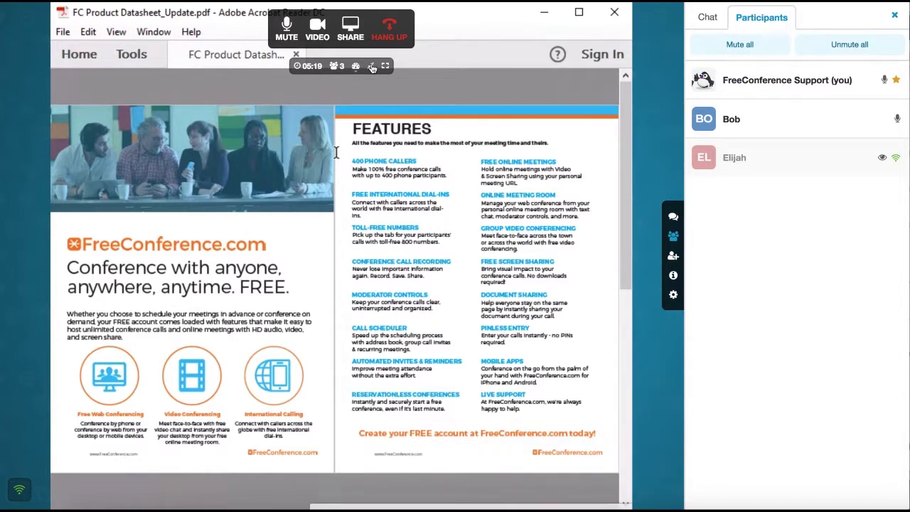
- Show participant tiles along the stage again and check the eye icon's view-only status
{"action": "left_click", "coordinate": [371, 66]}
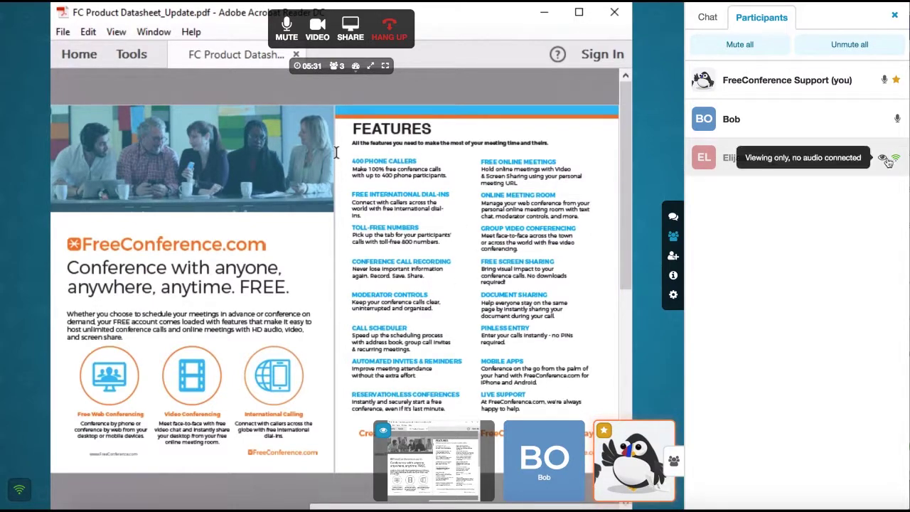
{"action": "mouse_move", "coordinate": [881, 159]}
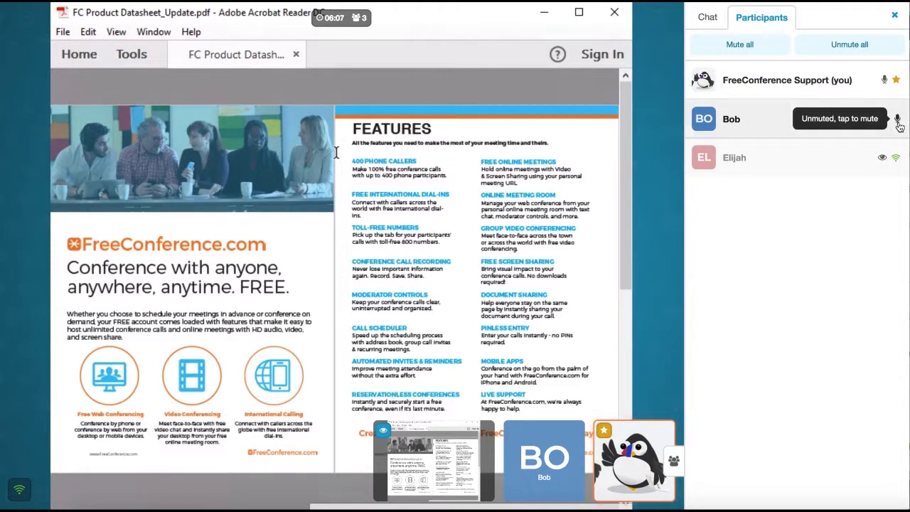
{"action": "left_click", "coordinate": [897, 122]}
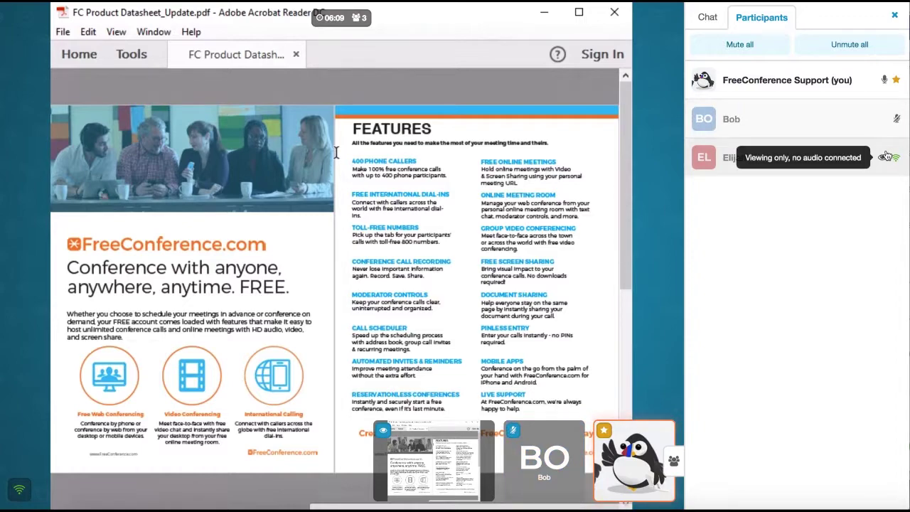
{"action": "left_click", "coordinate": [795, 124]}
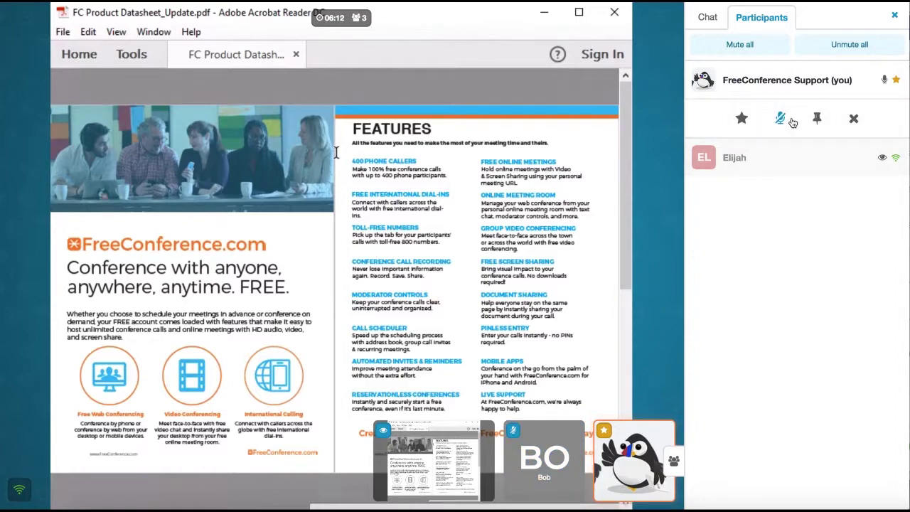
{"action": "left_click", "coordinate": [741, 119]}
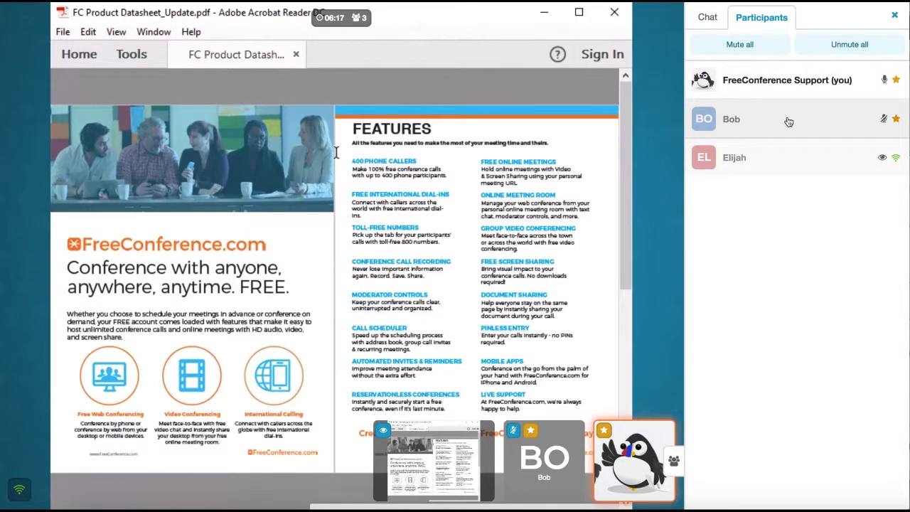
{"action": "mouse_move", "coordinate": [794, 124]}
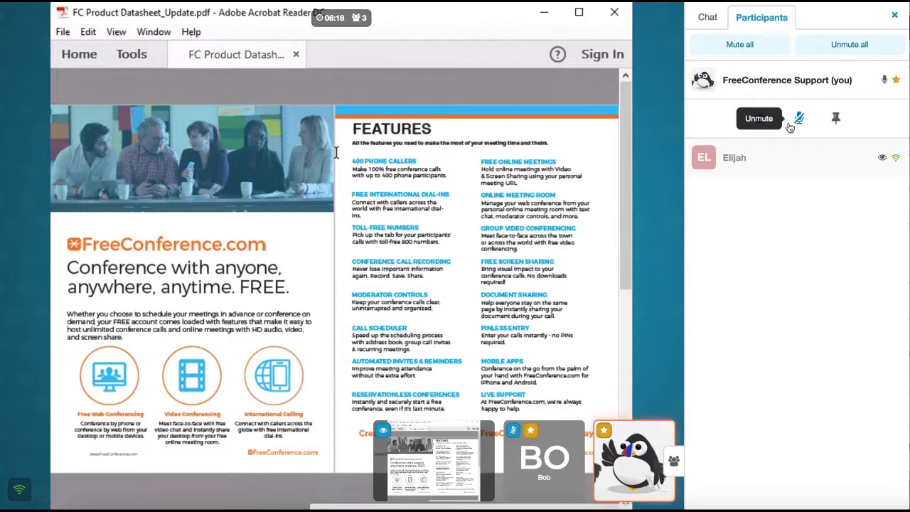
{"action": "left_click", "coordinate": [836, 118]}
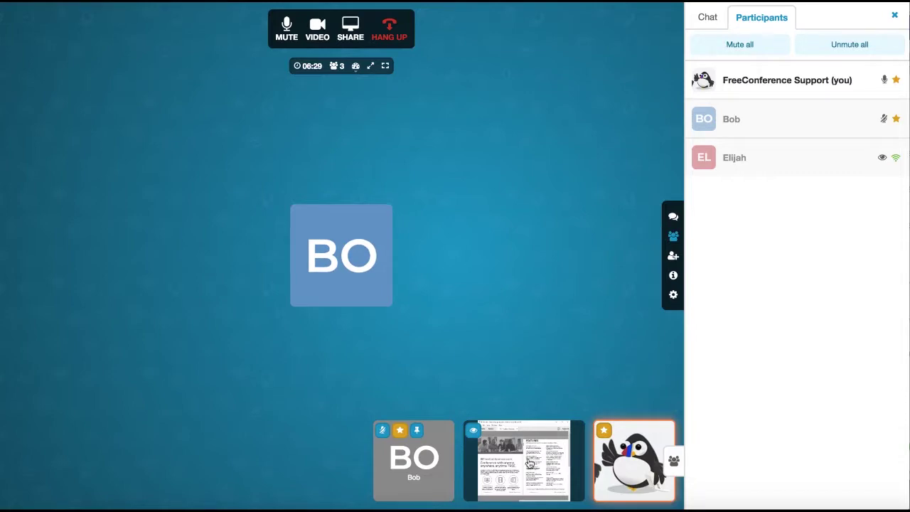
{"action": "mouse_move", "coordinate": [407, 439]}
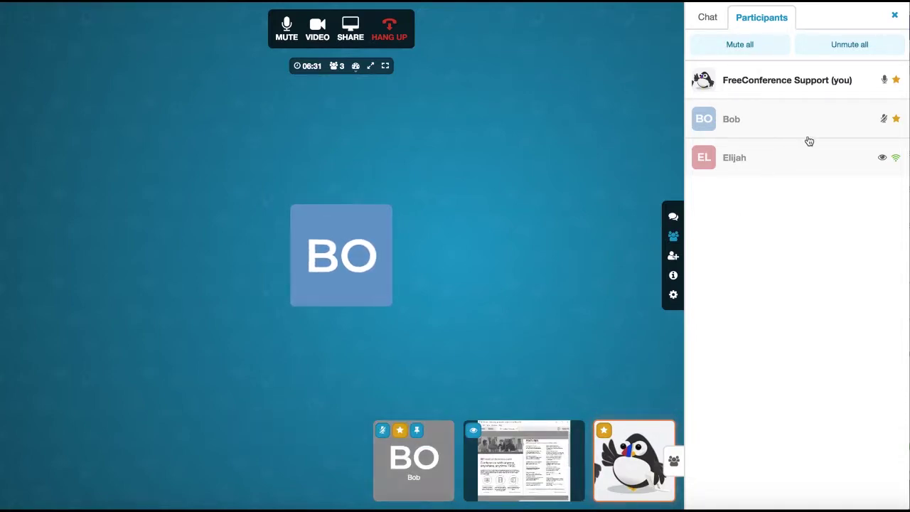
{"action": "left_click", "coordinate": [417, 429]}
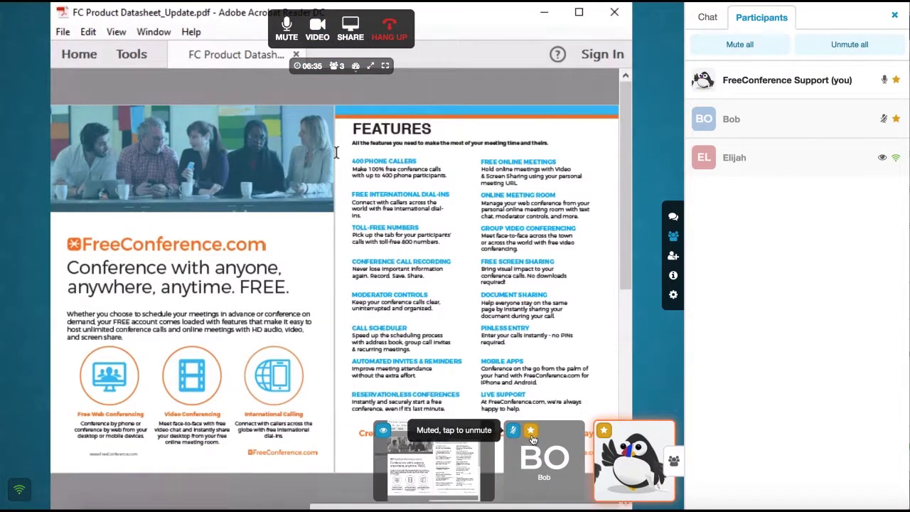
{"action": "left_click", "coordinate": [530, 430]}
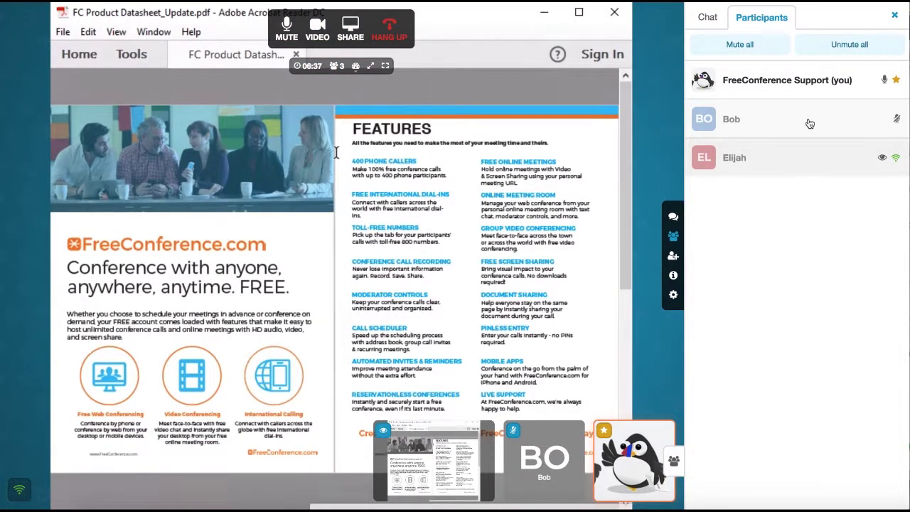
{"action": "mouse_move", "coordinate": [821, 120]}
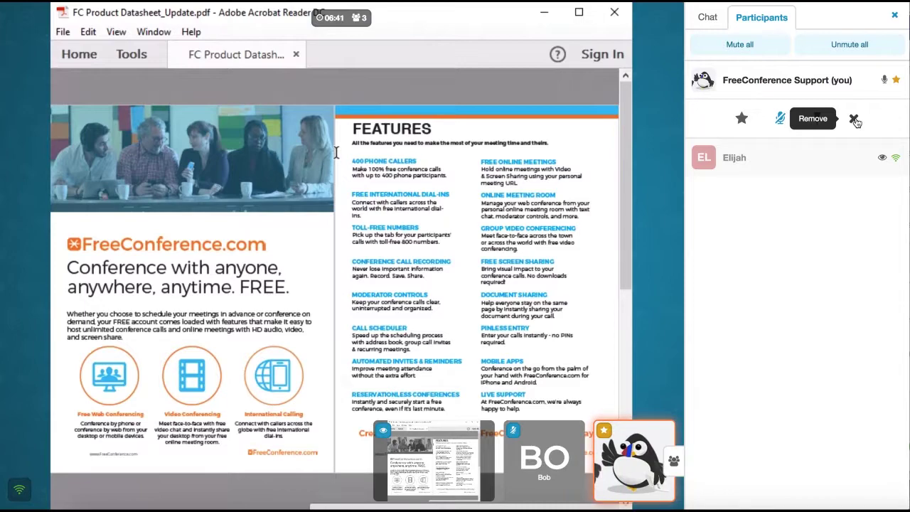
{"action": "left_click", "coordinate": [782, 120]}
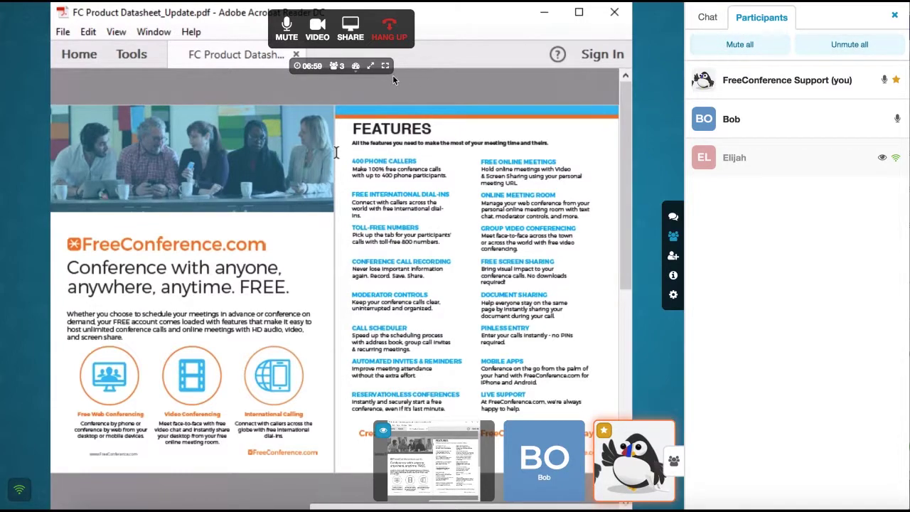
- Mute all participants with 'Allow participants to unmute themselves' left checked
{"action": "left_click", "coordinate": [356, 68]}
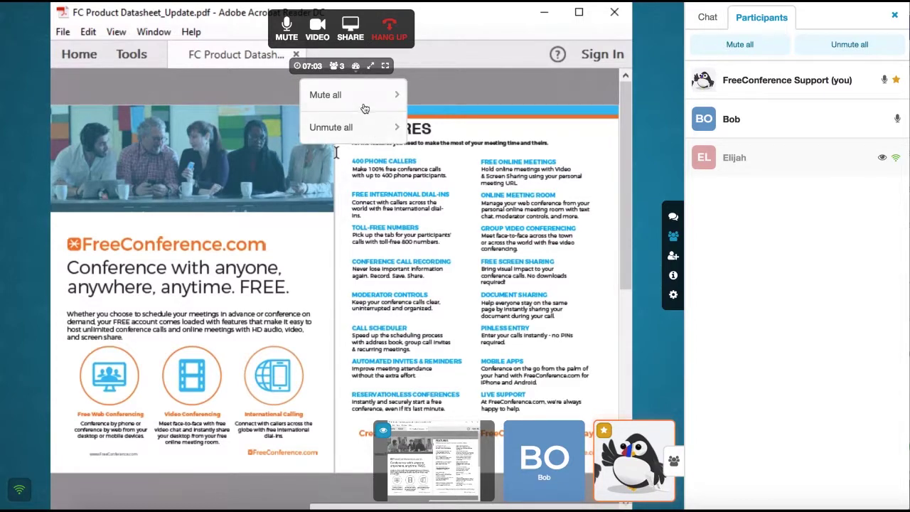
{"action": "left_click", "coordinate": [754, 47]}
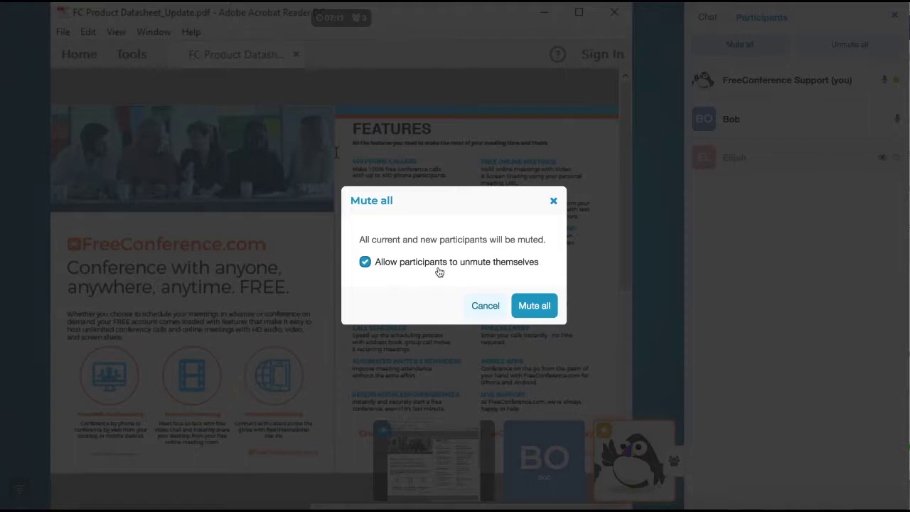
{"action": "left_click", "coordinate": [365, 261]}
{"action": "left_click", "coordinate": [364, 262]}
{"action": "left_click", "coordinate": [365, 262]}
{"action": "left_click", "coordinate": [366, 263]}
{"action": "left_click", "coordinate": [532, 311]}
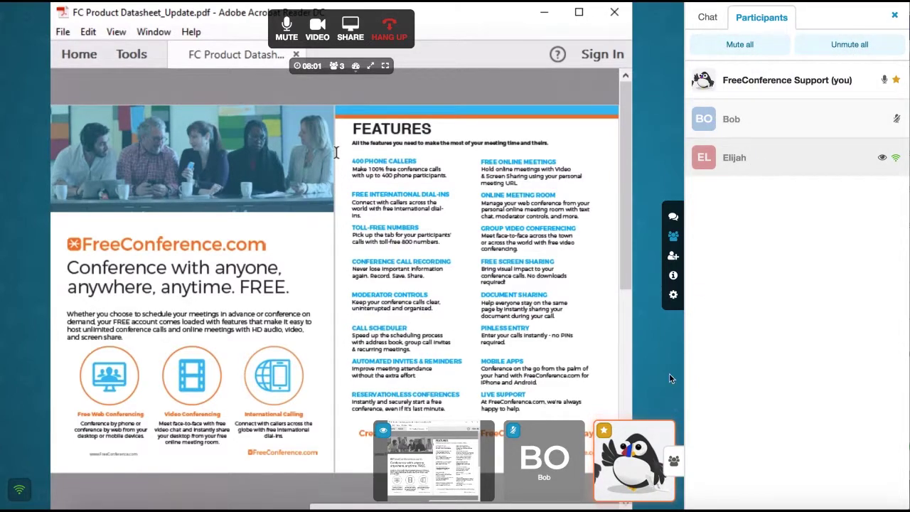
- Wait while the muted second attendee raises a hand and moves to the list's top
{"action": "mouse_move", "coordinate": [495, 484]}
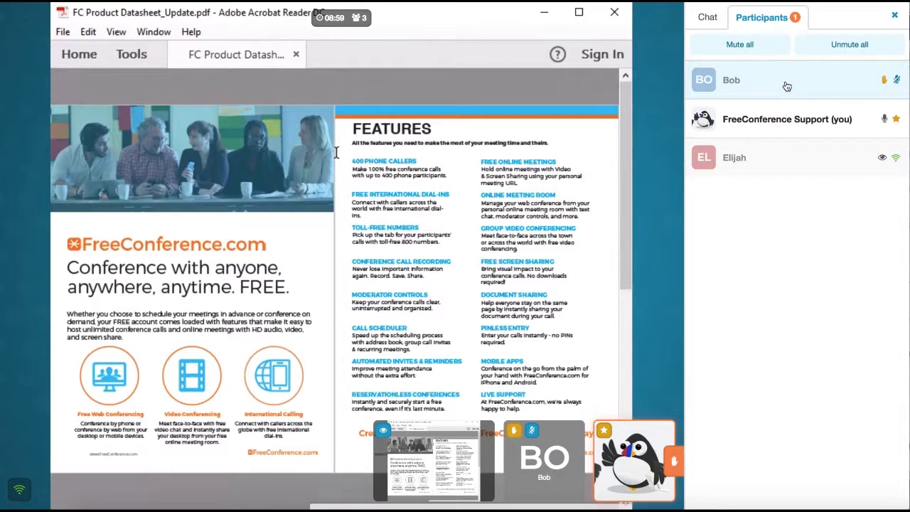
- Unmute the hand-raising attendee, lower their hand, then mute them again
{"action": "left_click", "coordinate": [760, 81]}
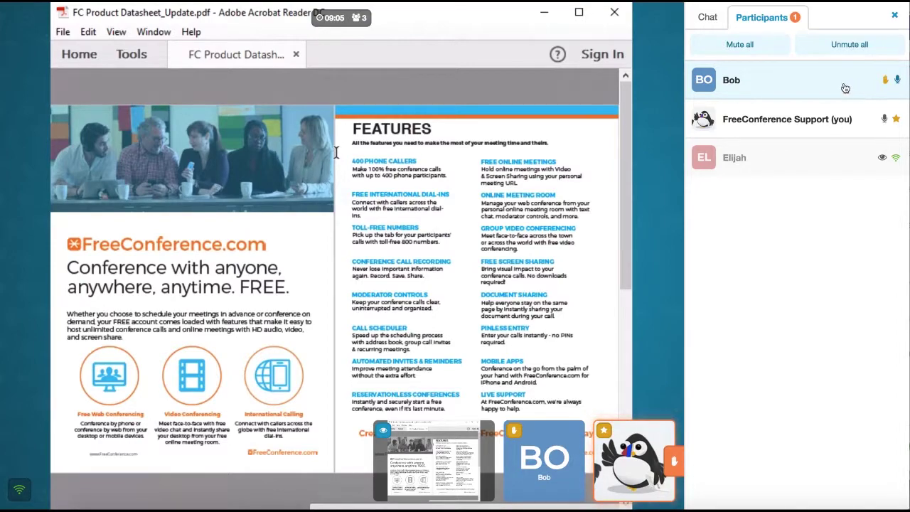
{"action": "left_click", "coordinate": [822, 88]}
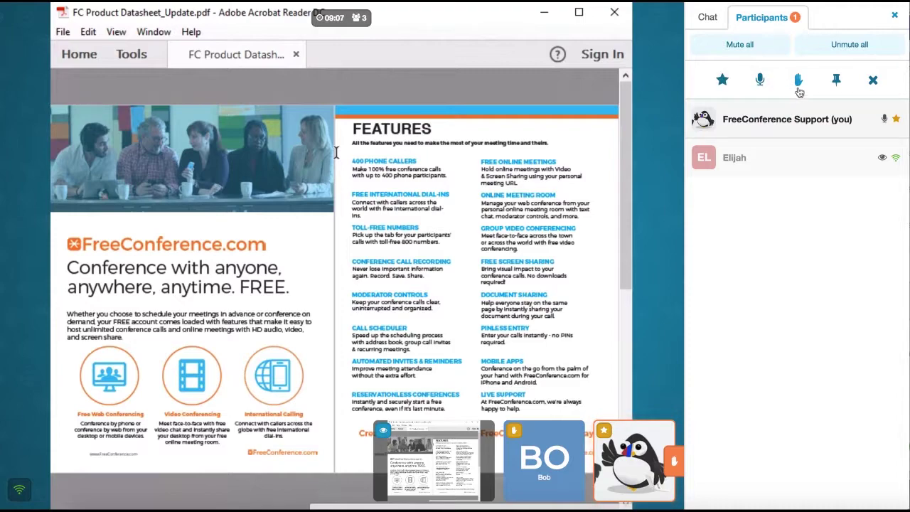
{"action": "left_click", "coordinate": [798, 88]}
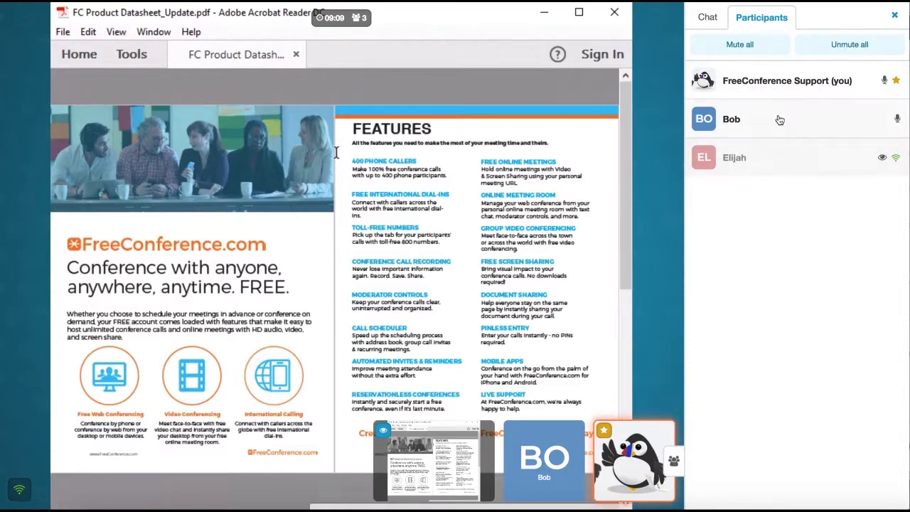
{"action": "left_click", "coordinate": [897, 118]}
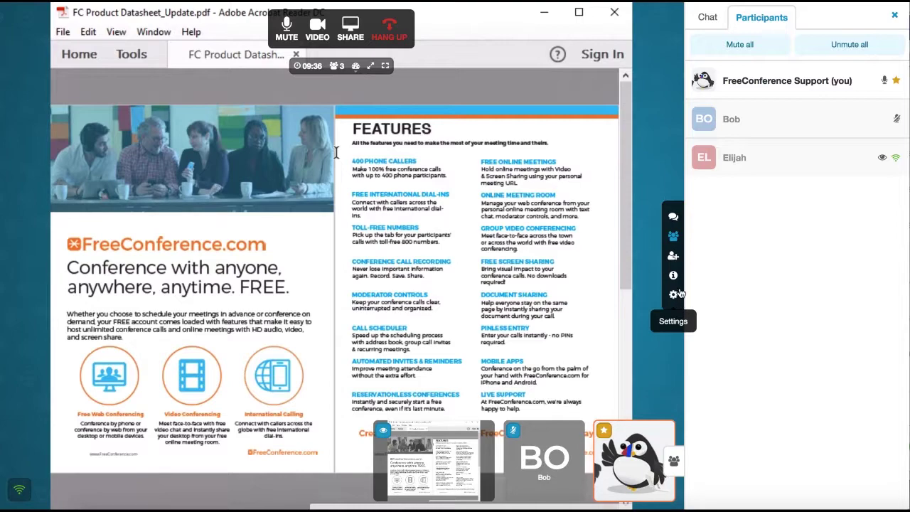
- Close and reopen the participant panel, then switch it to the empty chat
{"action": "left_click", "coordinate": [673, 244]}
{"action": "left_click", "coordinate": [895, 237]}
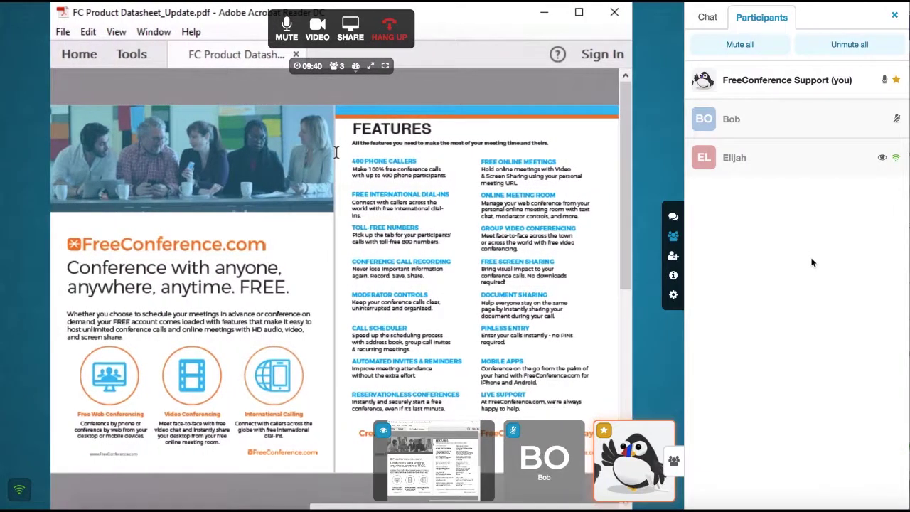
{"action": "left_click", "coordinate": [673, 216]}
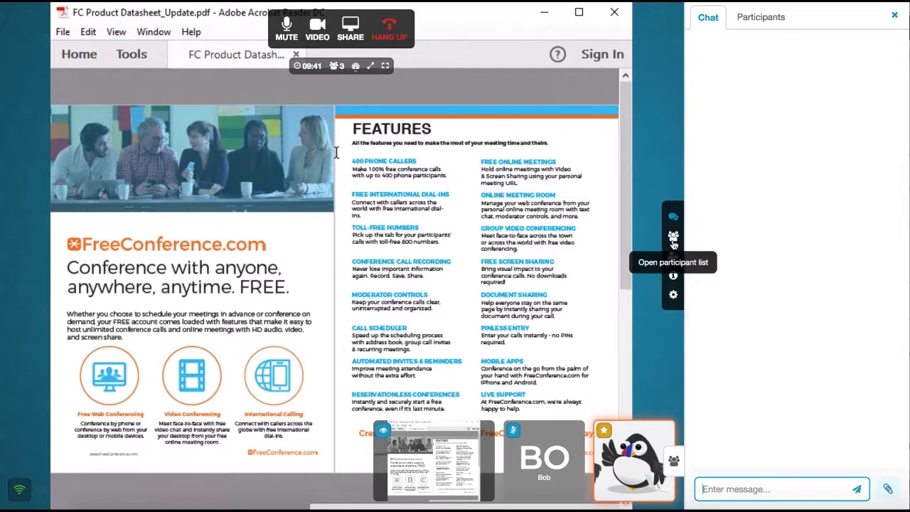
{"action": "left_click", "coordinate": [349, 34]}
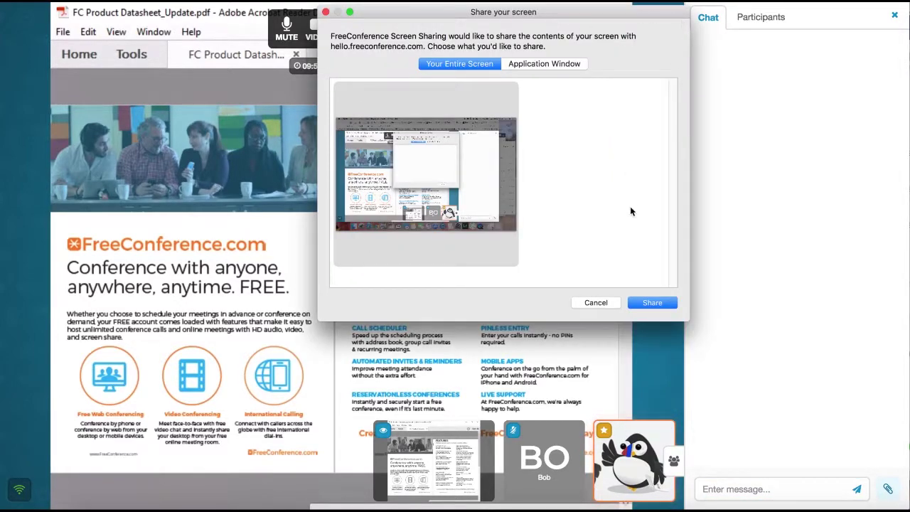
{"action": "left_click", "coordinate": [593, 302]}
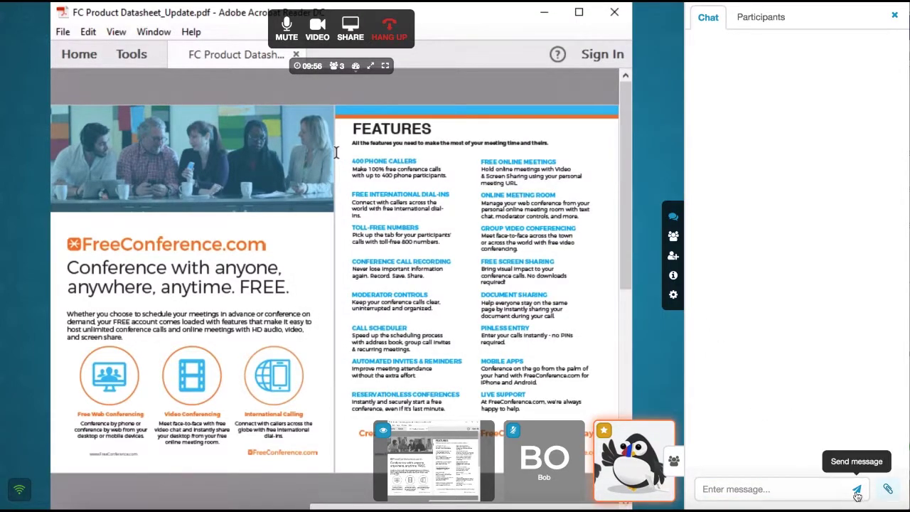
- Upload FC Product Datasheet_Update.pdf to the chat as an attachment
{"action": "left_click", "coordinate": [775, 486]}
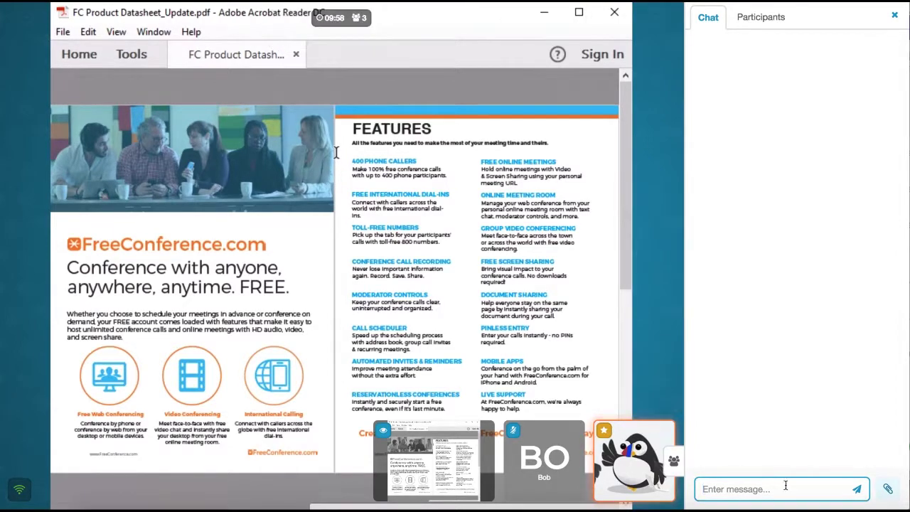
{"action": "left_click", "coordinate": [887, 491]}
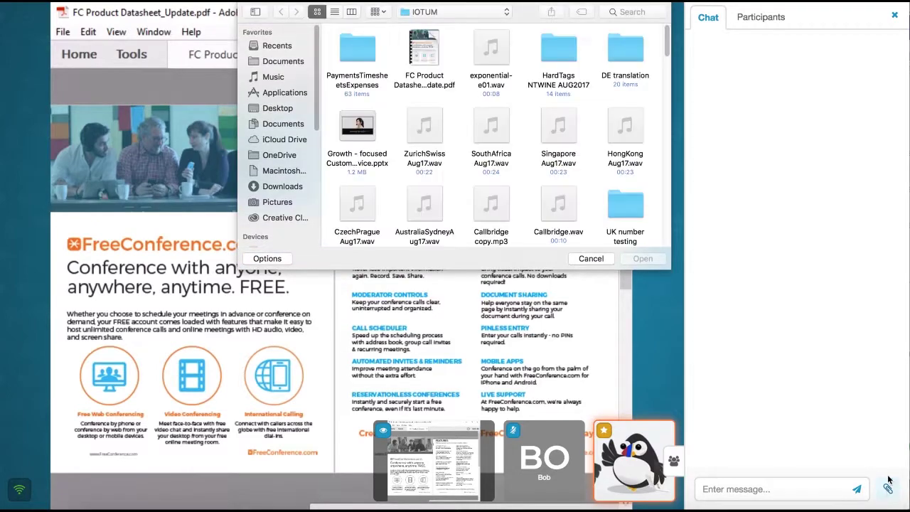
{"action": "mouse_move", "coordinate": [442, 70]}
{"action": "left_click", "coordinate": [422, 41]}
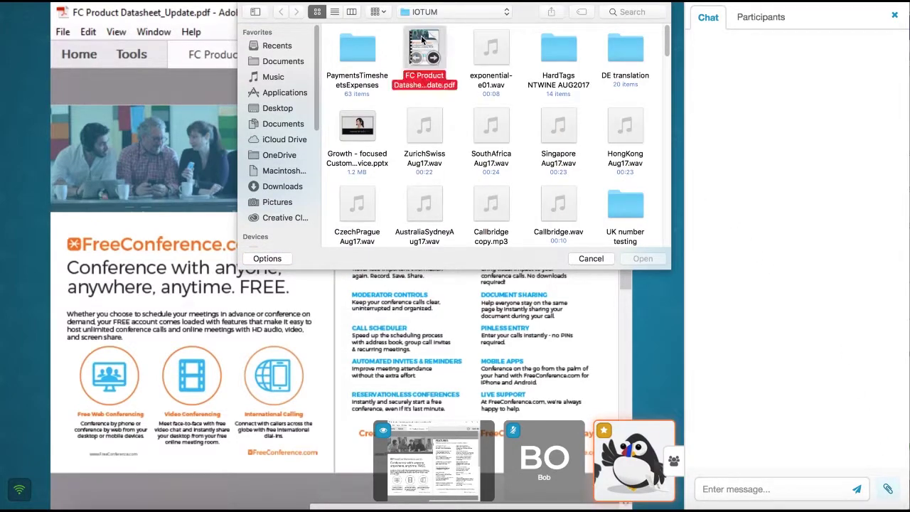
{"action": "left_click", "coordinate": [642, 259]}
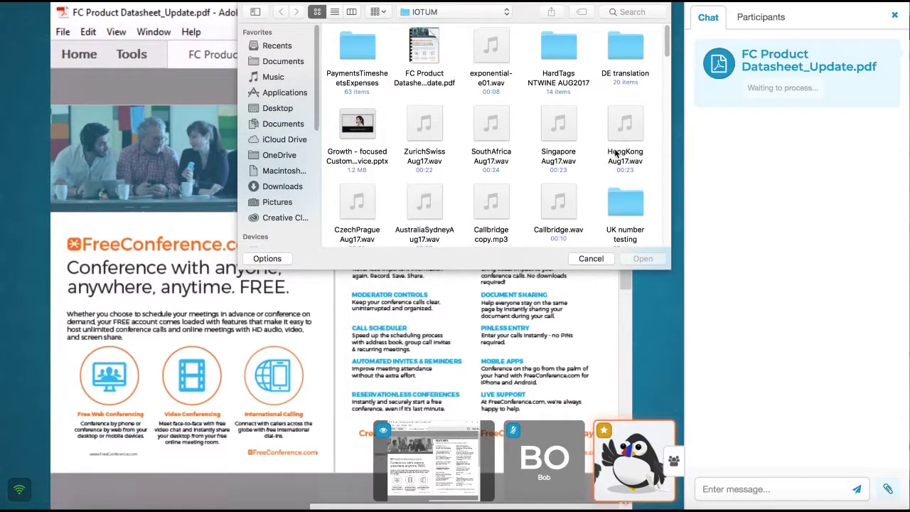
- Upload DocShareCD01.jpg from Desktop > IOTUM to the chat
{"action": "left_click_drag", "start_coordinate": [668, 44], "coordinate": [665, 132]}
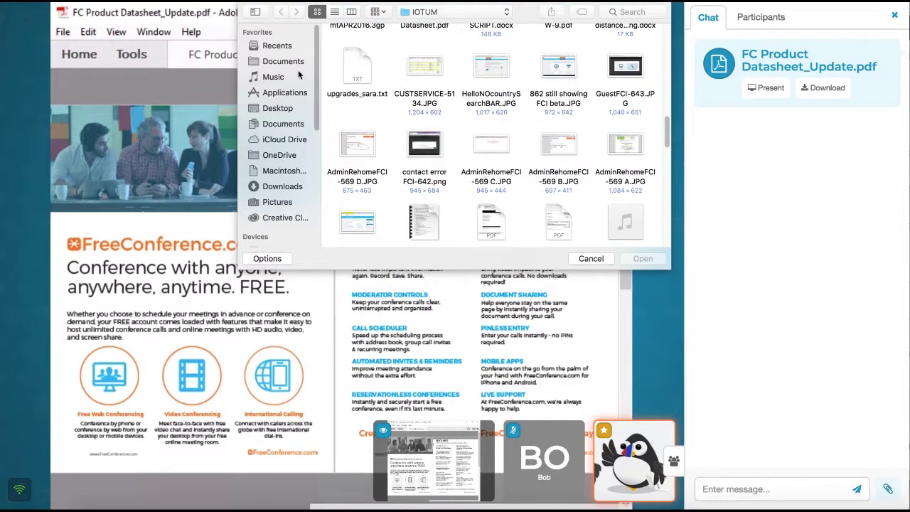
{"action": "left_click", "coordinate": [282, 110]}
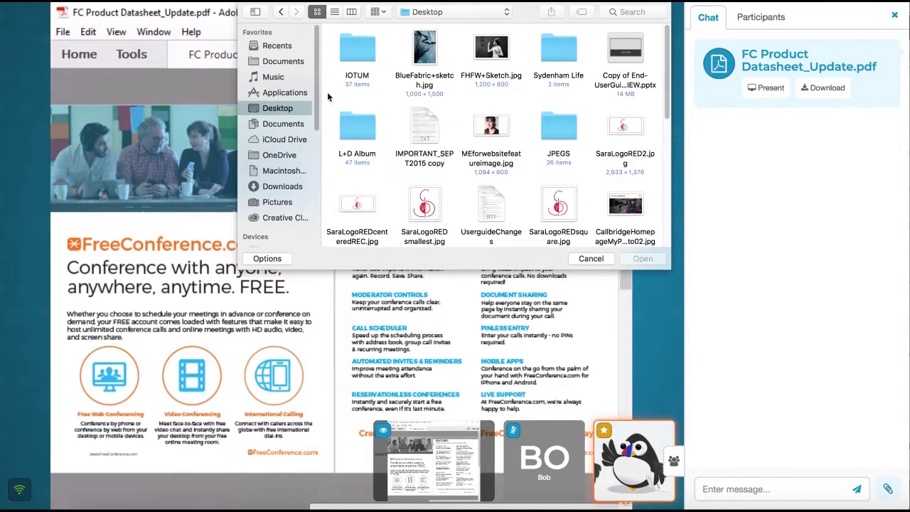
{"action": "double_click", "coordinate": [365, 70]}
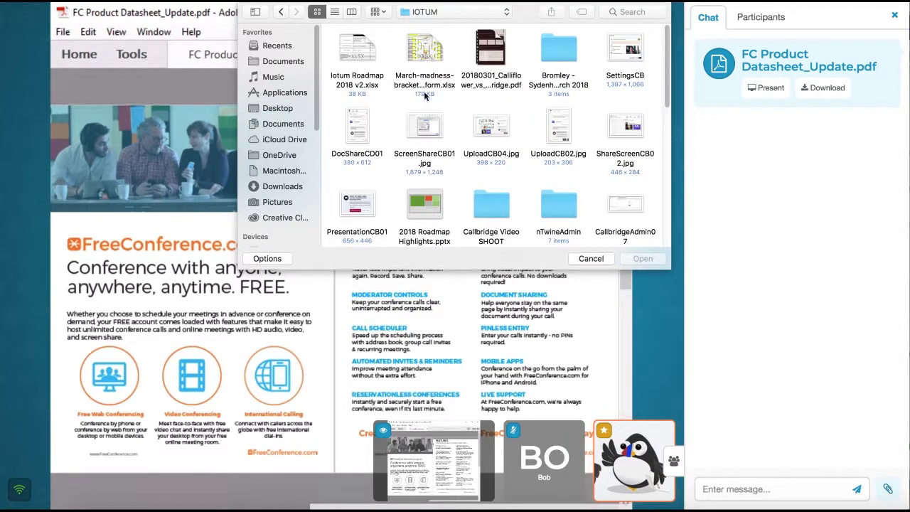
{"action": "left_click", "coordinate": [363, 128]}
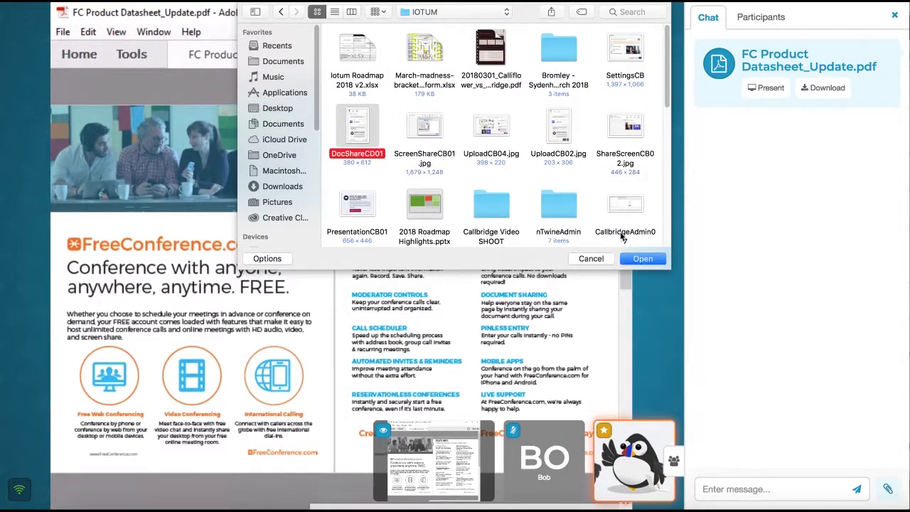
{"action": "key", "text": "Return"}
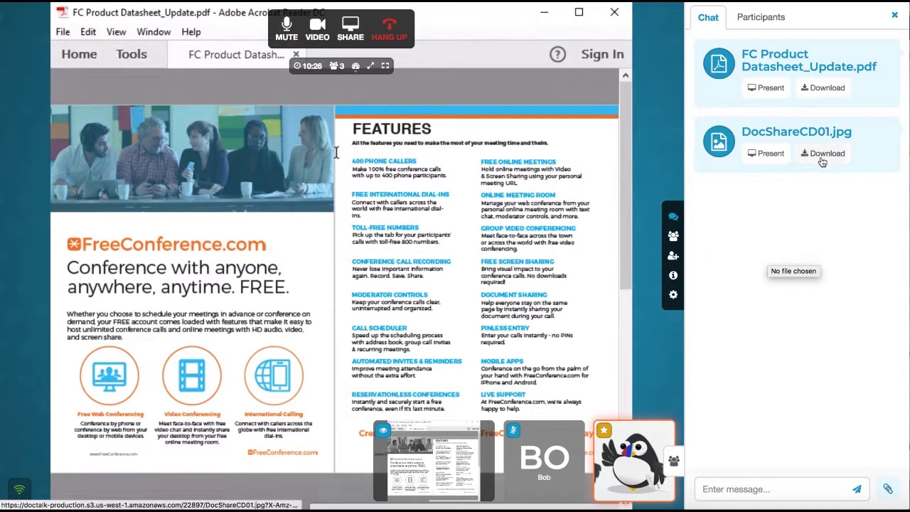
- Present the datasheet PDF, advance it to page 2, then present DocShareCD01.jpg instead
{"action": "left_click", "coordinate": [764, 87]}
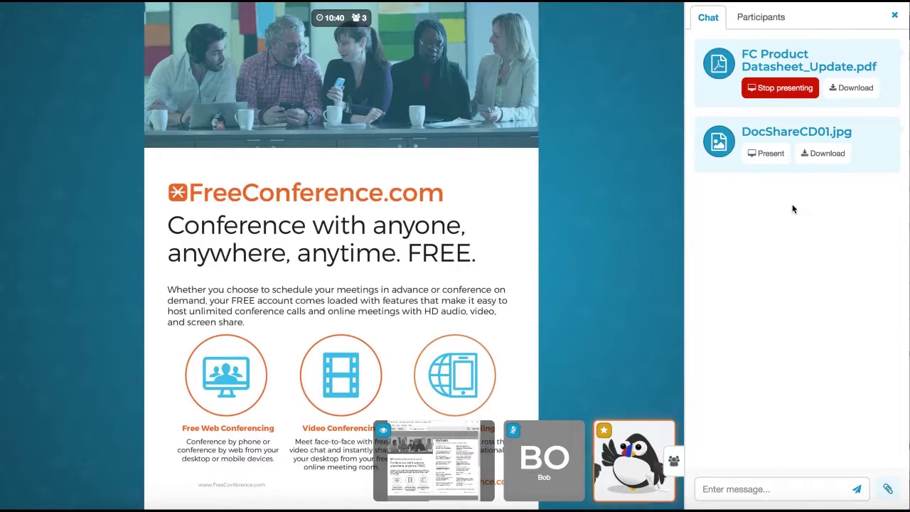
{"action": "mouse_move", "coordinate": [545, 195]}
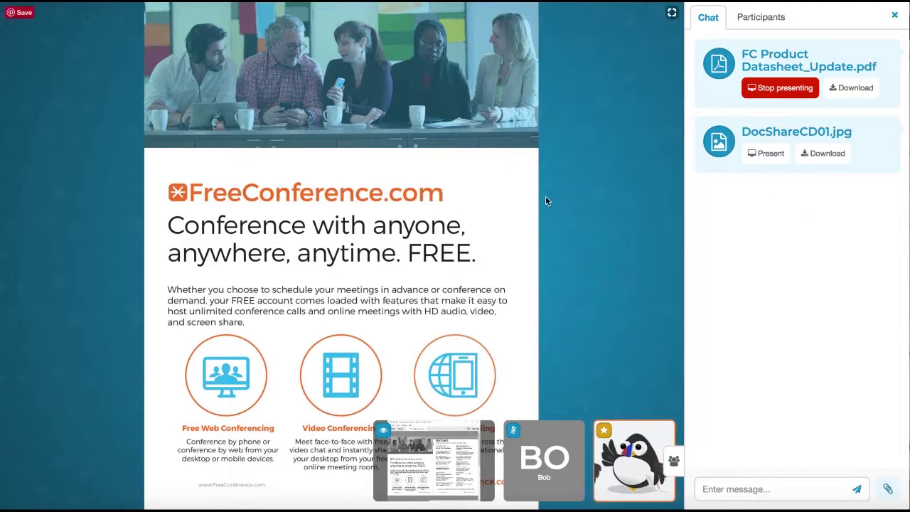
{"action": "left_click", "coordinate": [637, 254]}
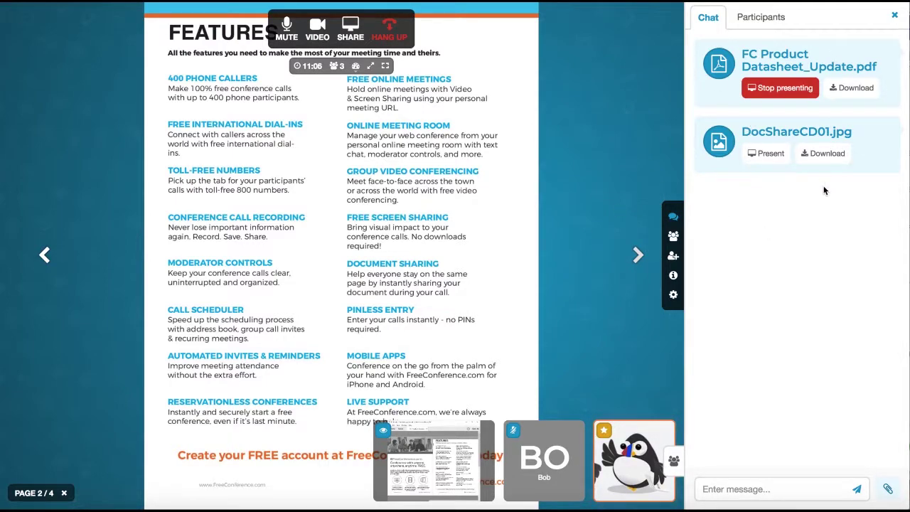
{"action": "left_click", "coordinate": [767, 154]}
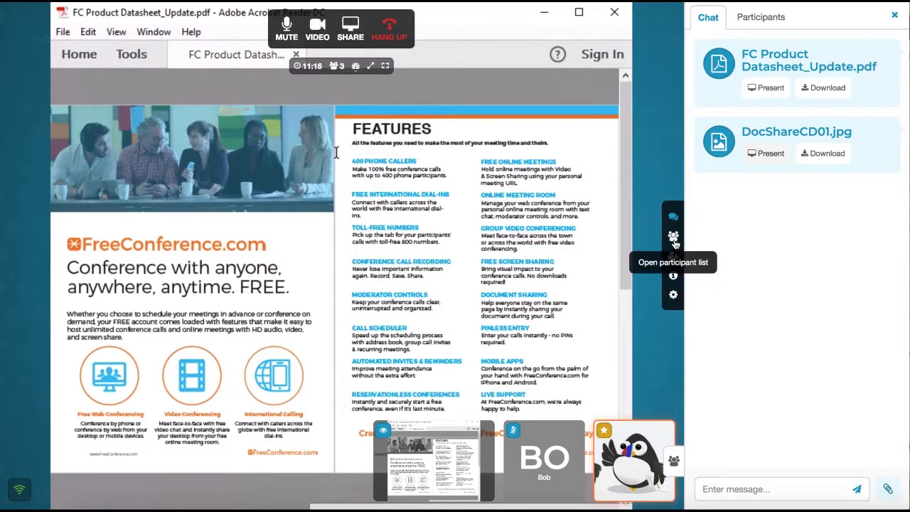
{"action": "left_click", "coordinate": [672, 263]}
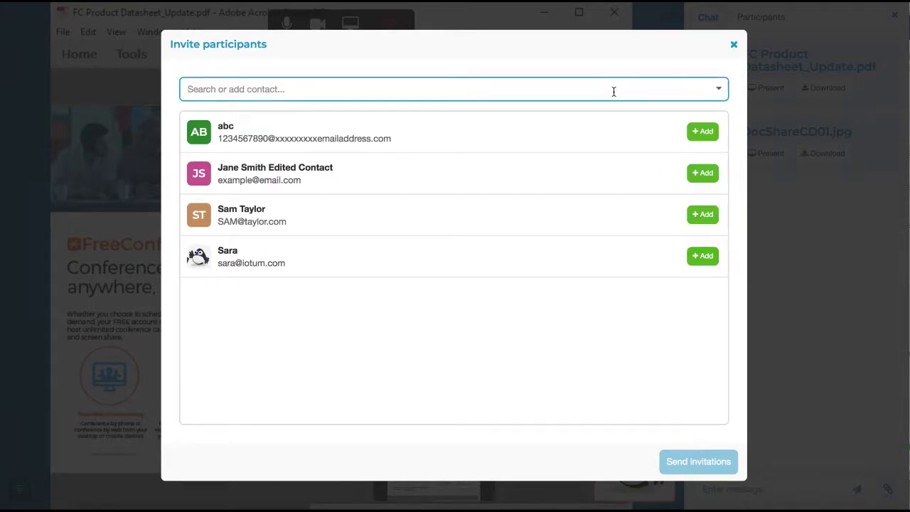
{"action": "left_click", "coordinate": [614, 92]}
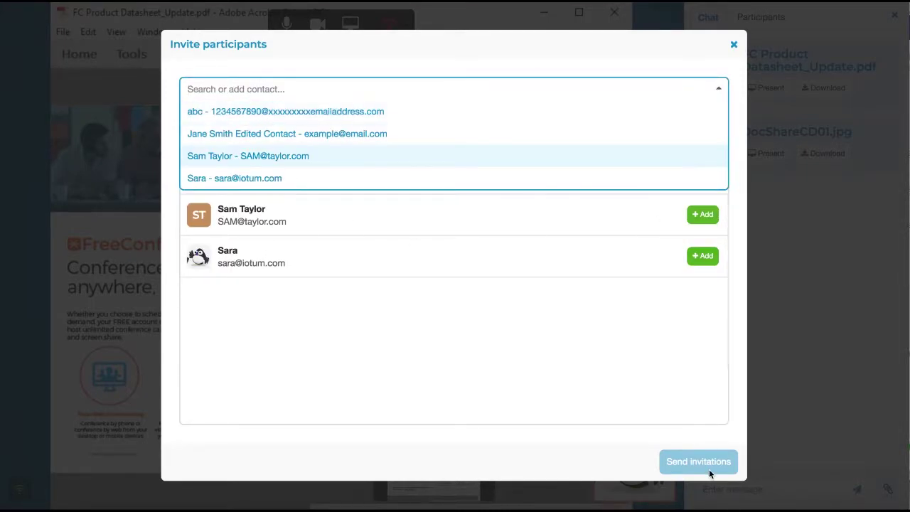
{"action": "left_click", "coordinate": [692, 420]}
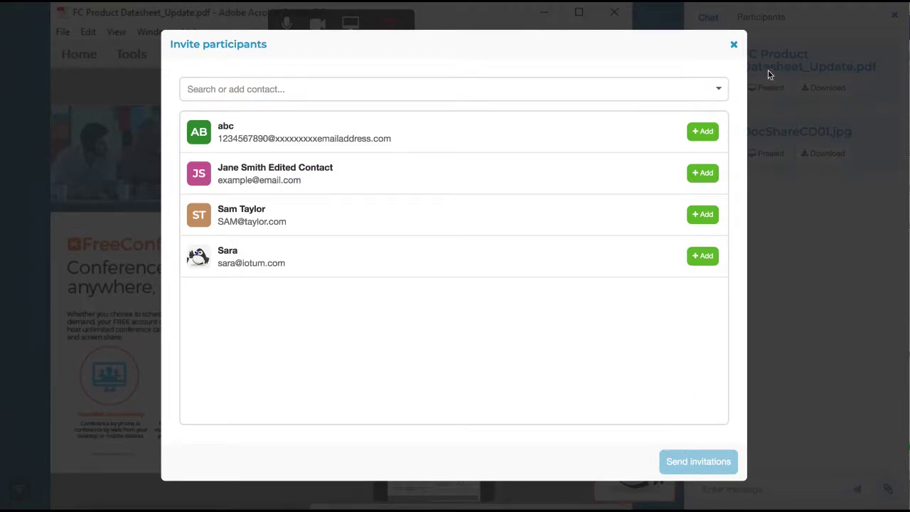
{"action": "left_click", "coordinate": [734, 46]}
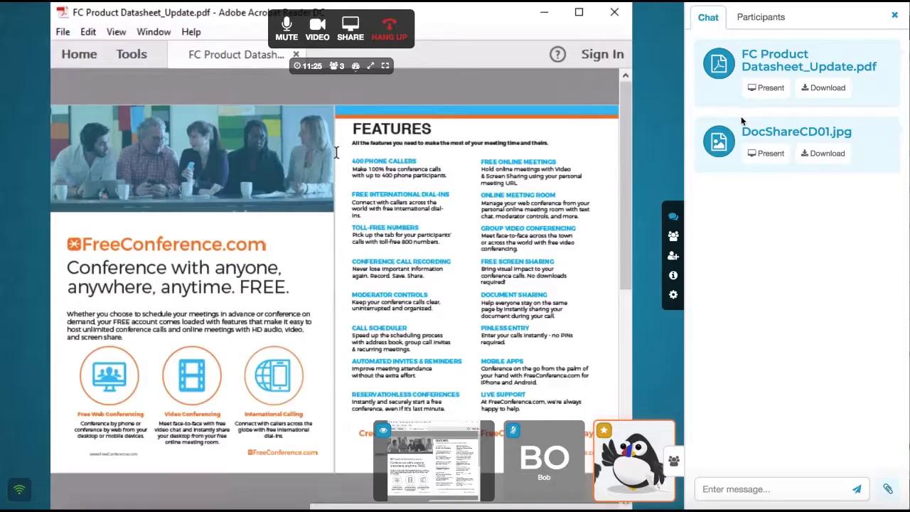
{"action": "left_click", "coordinate": [672, 277]}
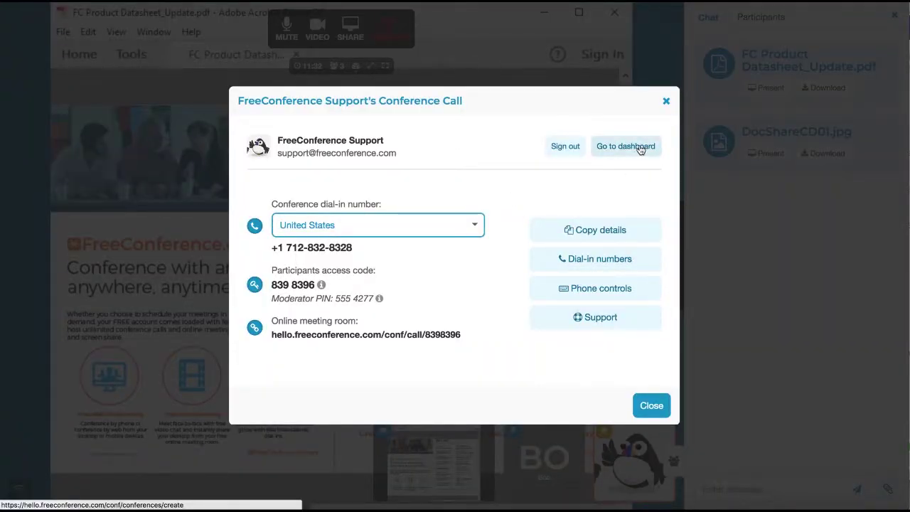
{"action": "left_click", "coordinate": [469, 226]}
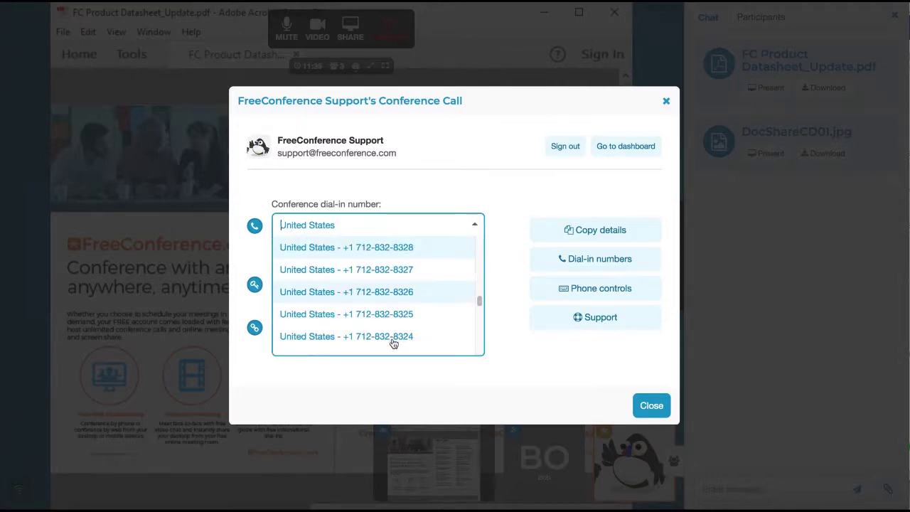
{"action": "left_click", "coordinate": [371, 254]}
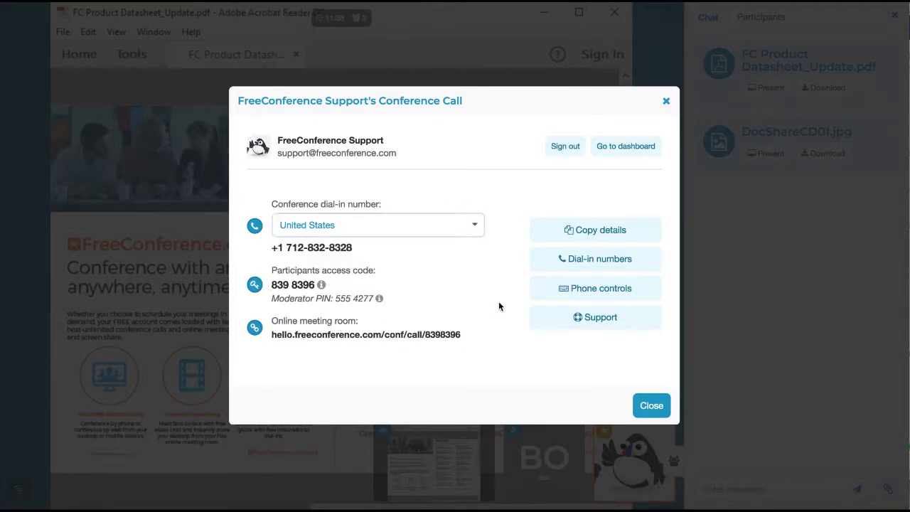
{"action": "left_click", "coordinate": [569, 264]}
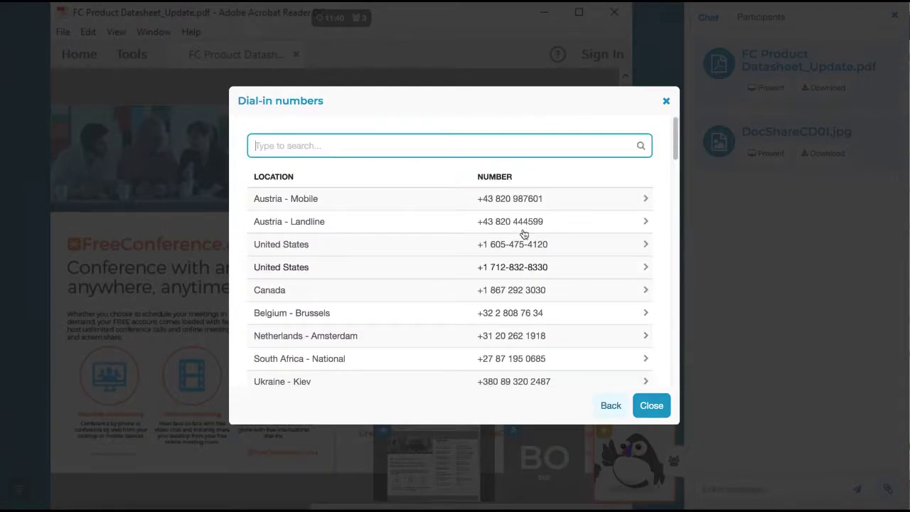
{"action": "left_click", "coordinate": [613, 406]}
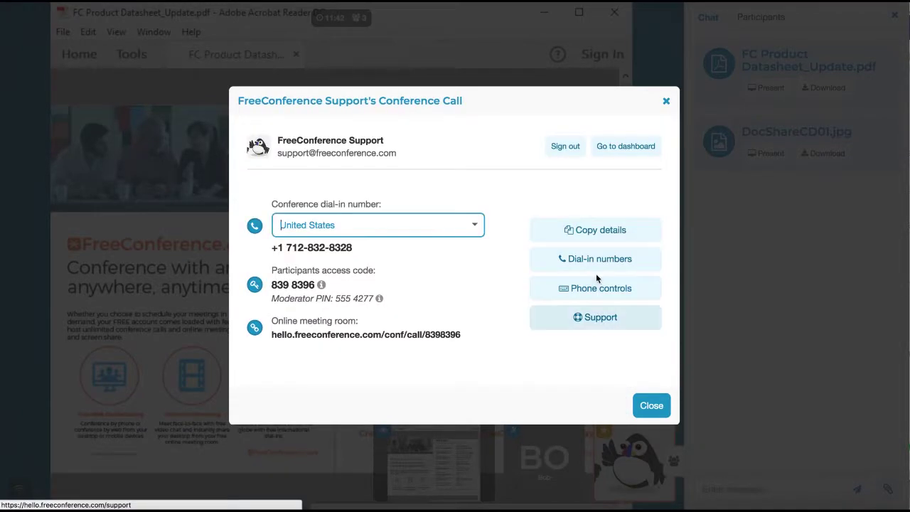
{"action": "left_click", "coordinate": [595, 291]}
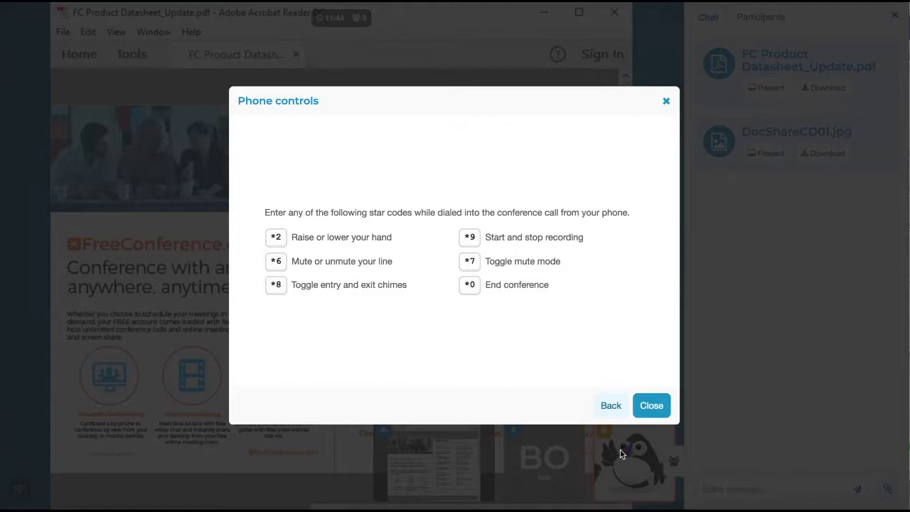
{"action": "left_click", "coordinate": [651, 406]}
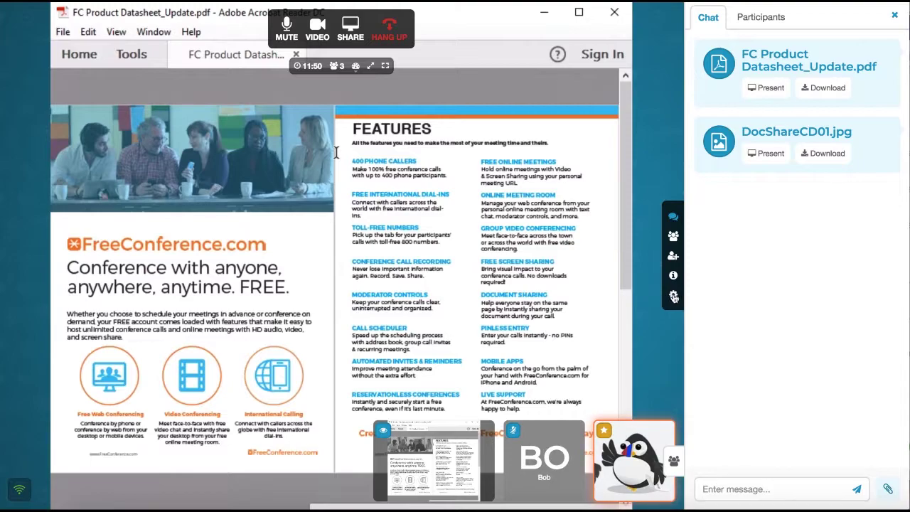
{"action": "left_click", "coordinate": [674, 296]}
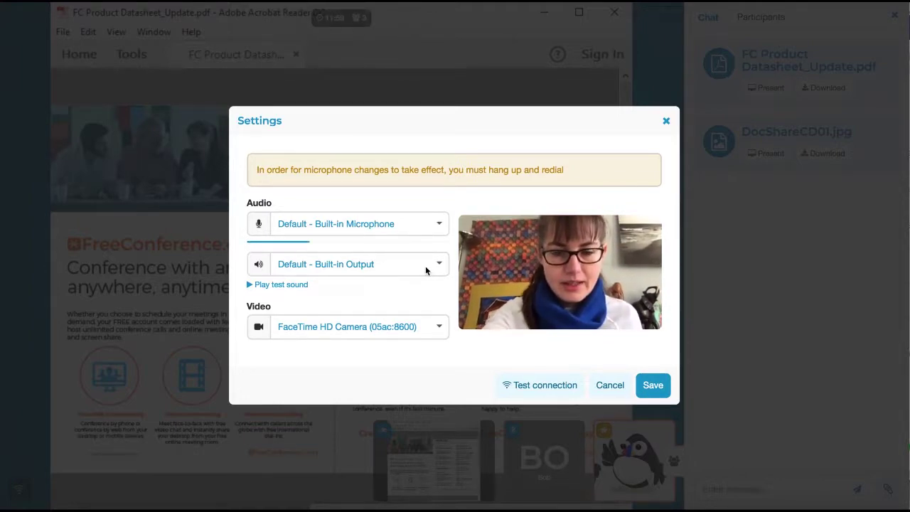
{"action": "left_click", "coordinate": [429, 226]}
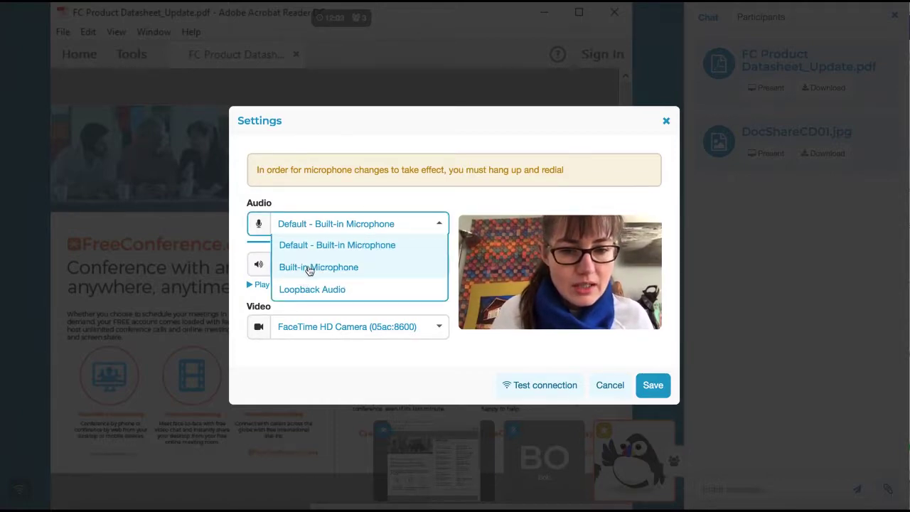
{"action": "left_click", "coordinate": [345, 206]}
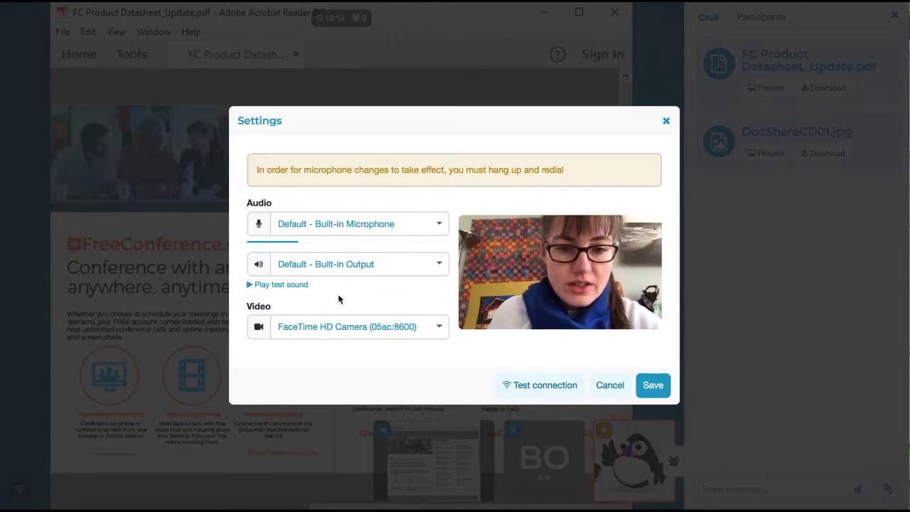
{"action": "left_click", "coordinate": [354, 325]}
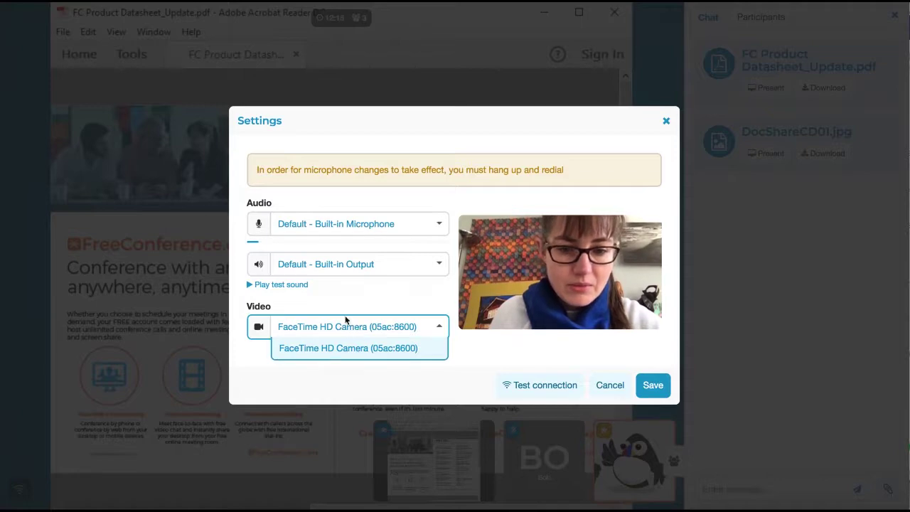
{"action": "left_click", "coordinate": [353, 310]}
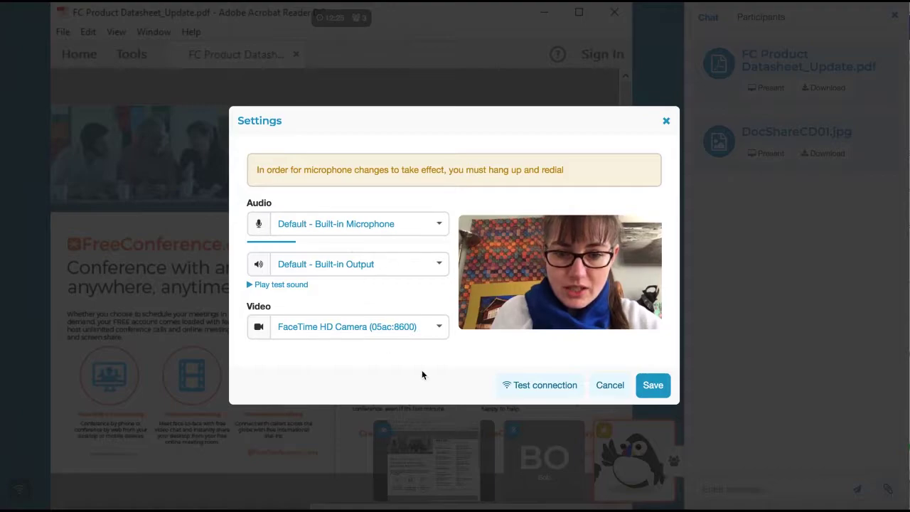
{"action": "left_click", "coordinate": [651, 384]}
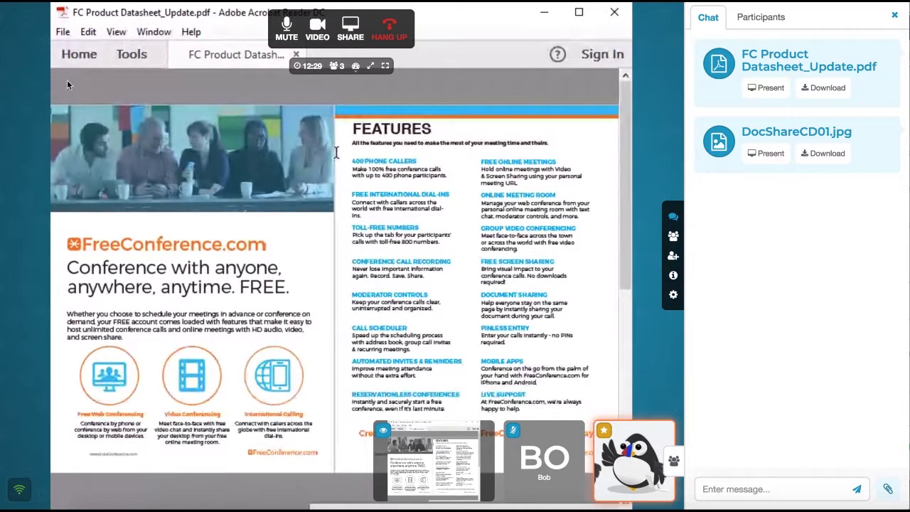
{"action": "left_click", "coordinate": [403, 27]}
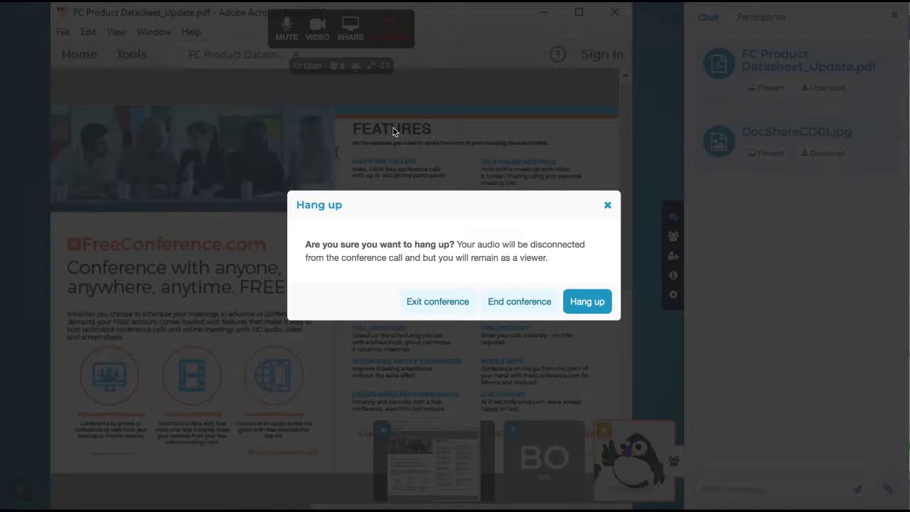
{"action": "left_click", "coordinate": [609, 204]}
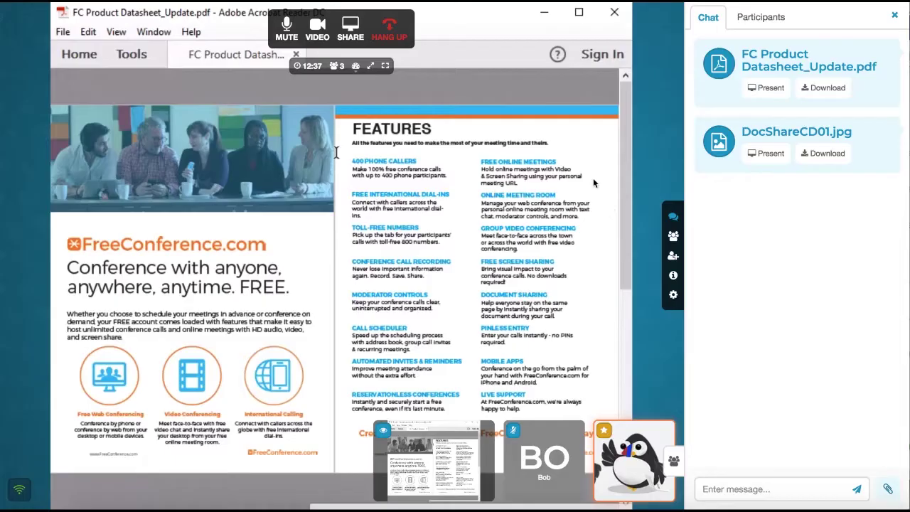
- Hide participant tiles, close the chat panel, and show the shared datasheet fullscreen
{"action": "left_click", "coordinate": [370, 70]}
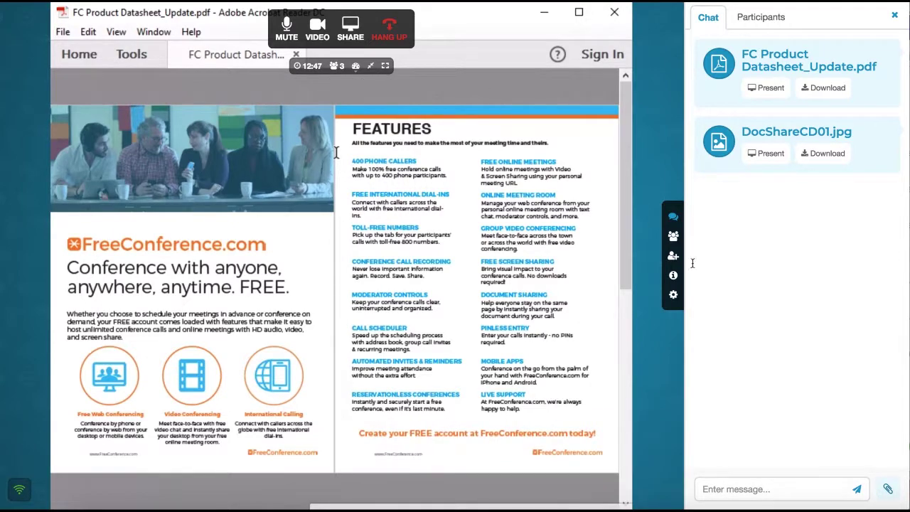
{"action": "left_click", "coordinate": [673, 217]}
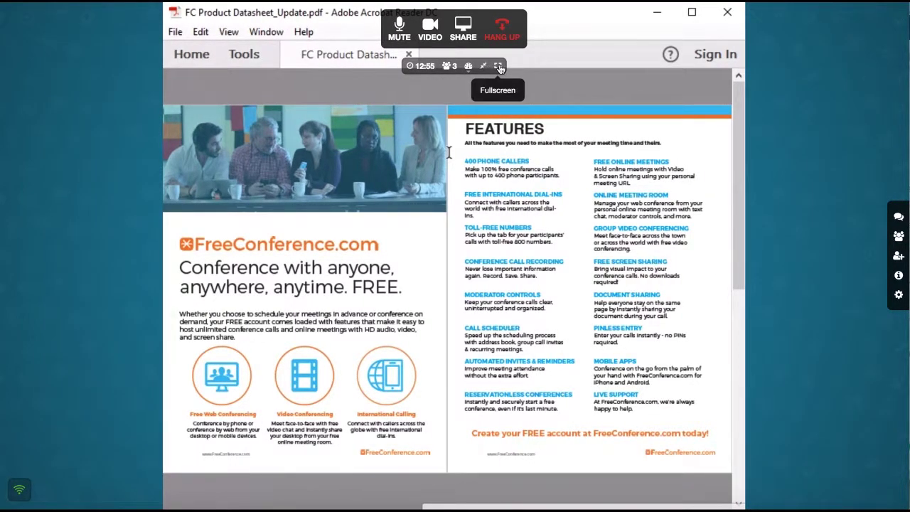
{"action": "left_click", "coordinate": [499, 66]}
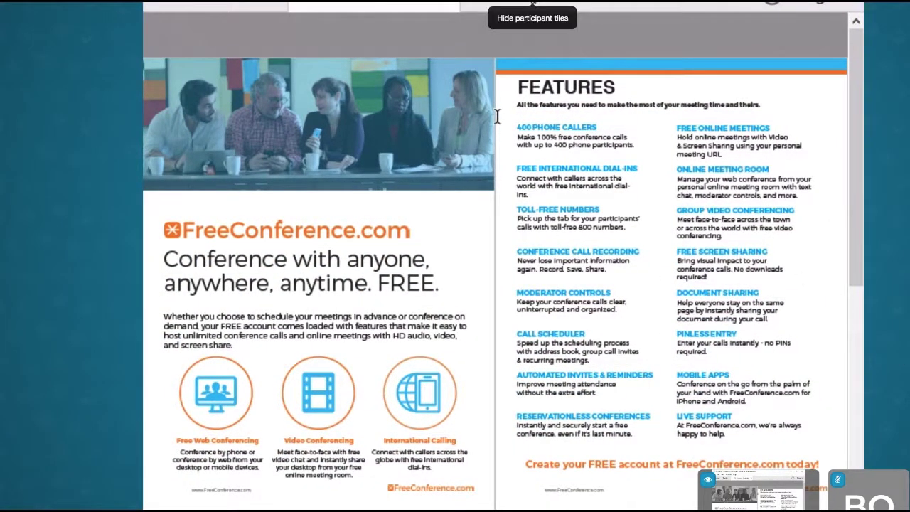
{"action": "left_click", "coordinate": [533, 4]}
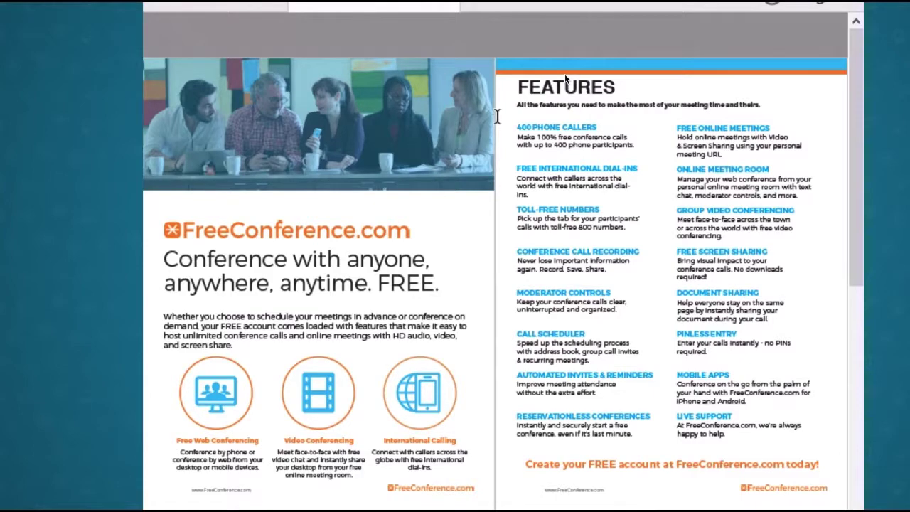